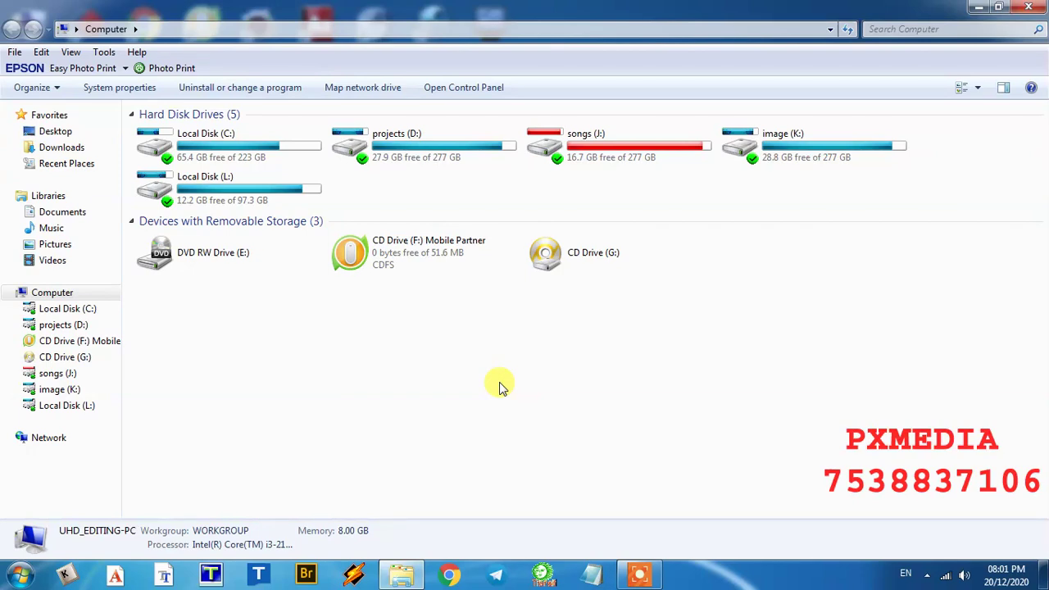
Step: Check the size and free space of the C:, D: and K: drives in the Computer window
{"action": "left_click", "coordinate": [245, 157]}
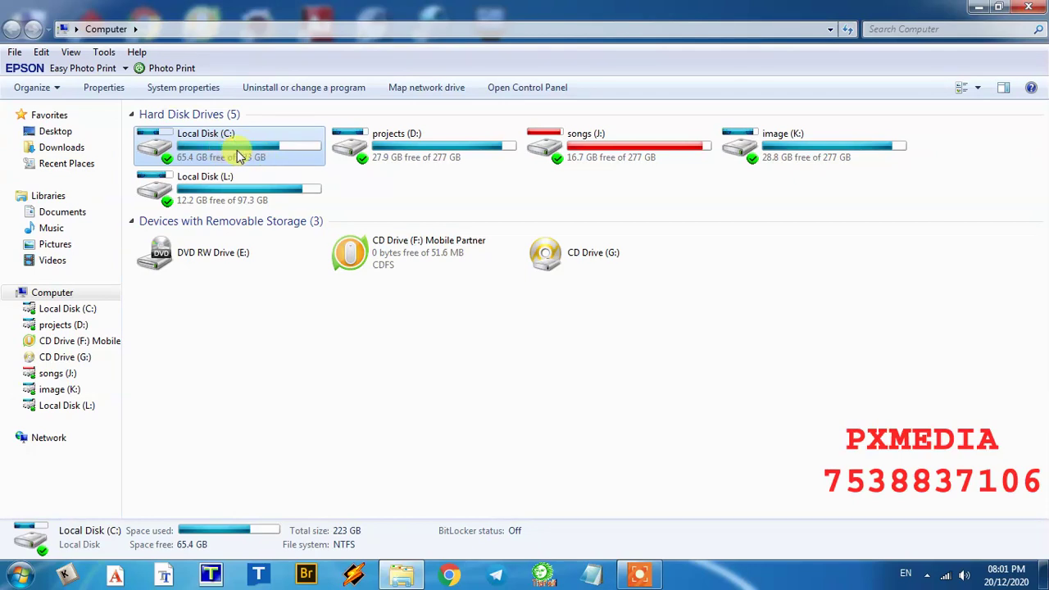
{"action": "left_click", "coordinate": [416, 152]}
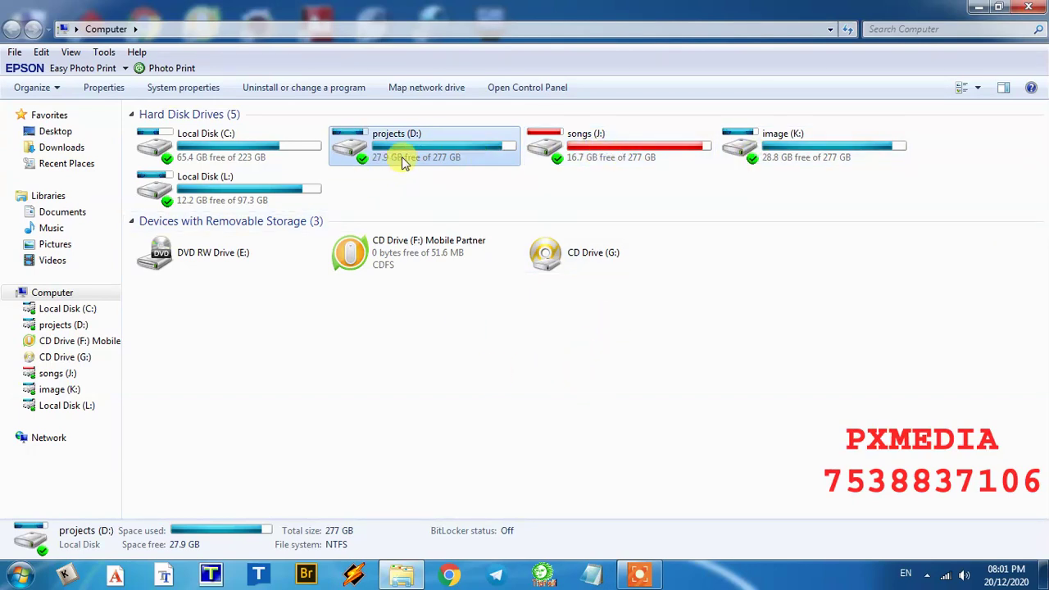
{"action": "left_click", "coordinate": [810, 152]}
{"action": "left_click", "coordinate": [631, 189]}
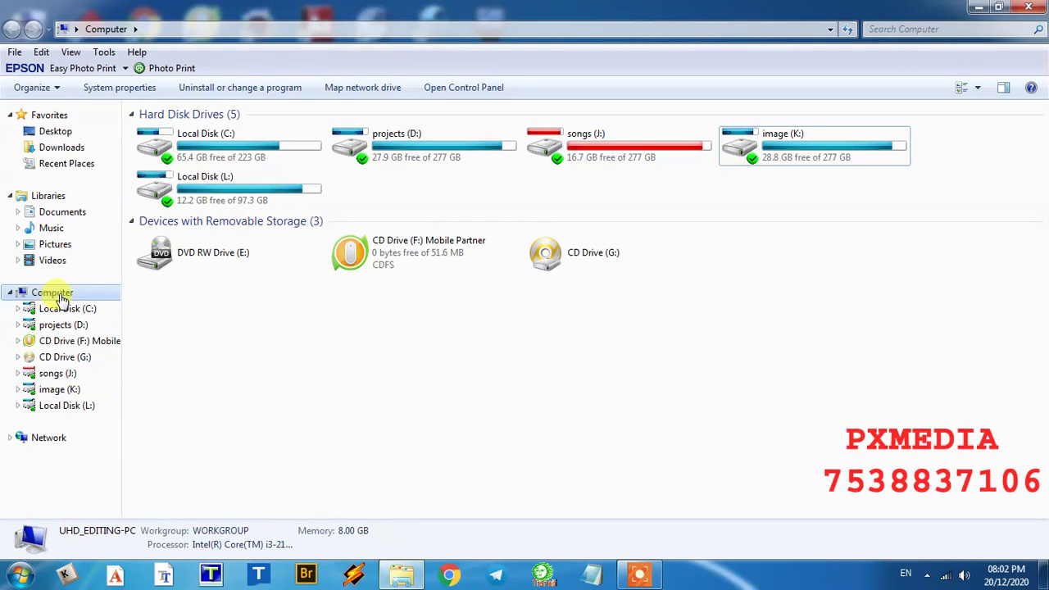
Step: Open Computer Management for this computer, maximize it, and show Disk Management
{"action": "right_click", "coordinate": [54, 297]}
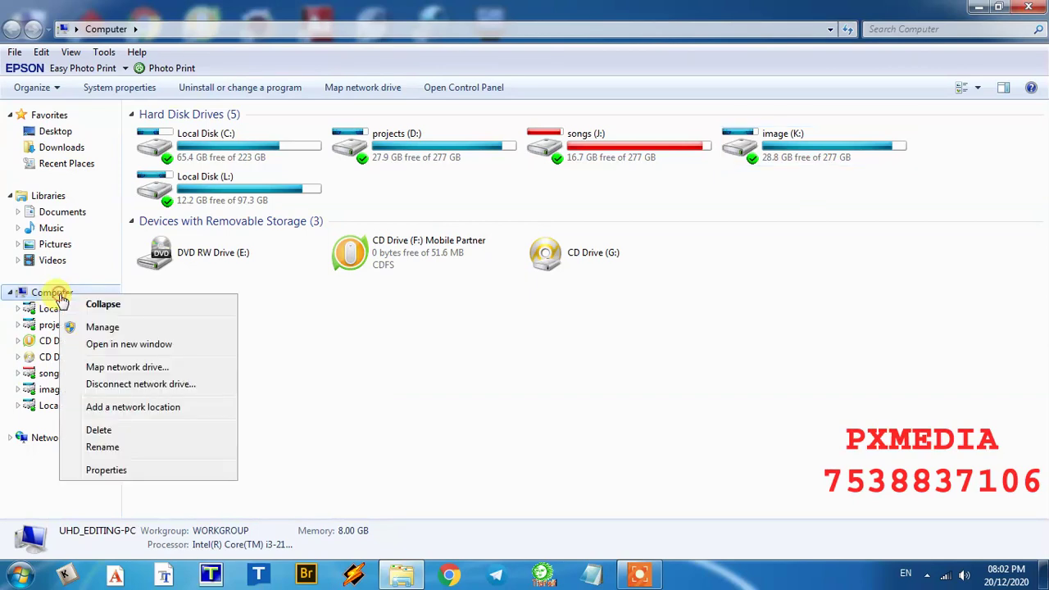
{"action": "left_click", "coordinate": [104, 327]}
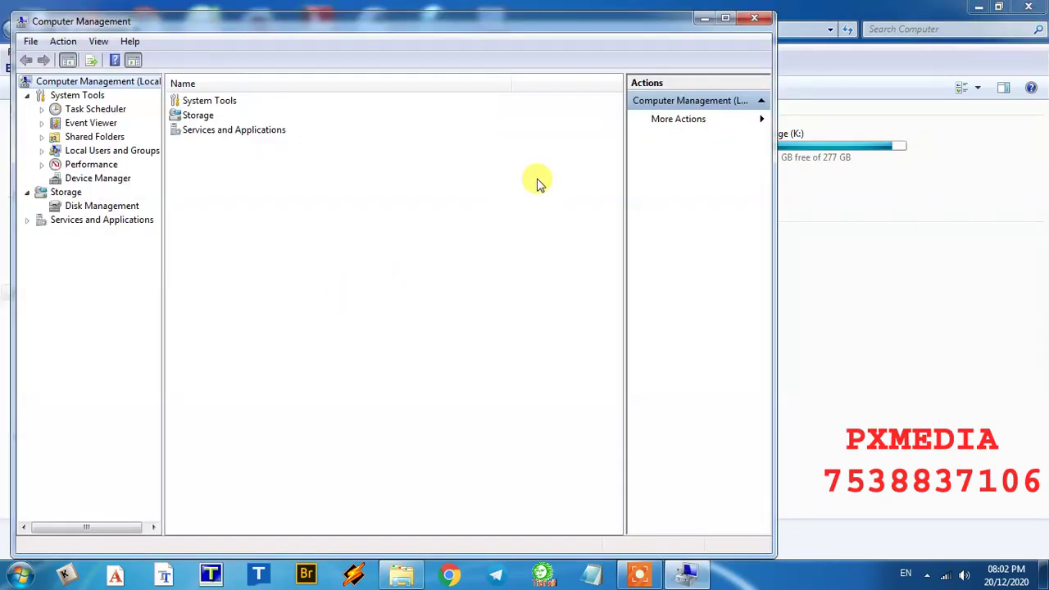
{"action": "left_click", "coordinate": [726, 19]}
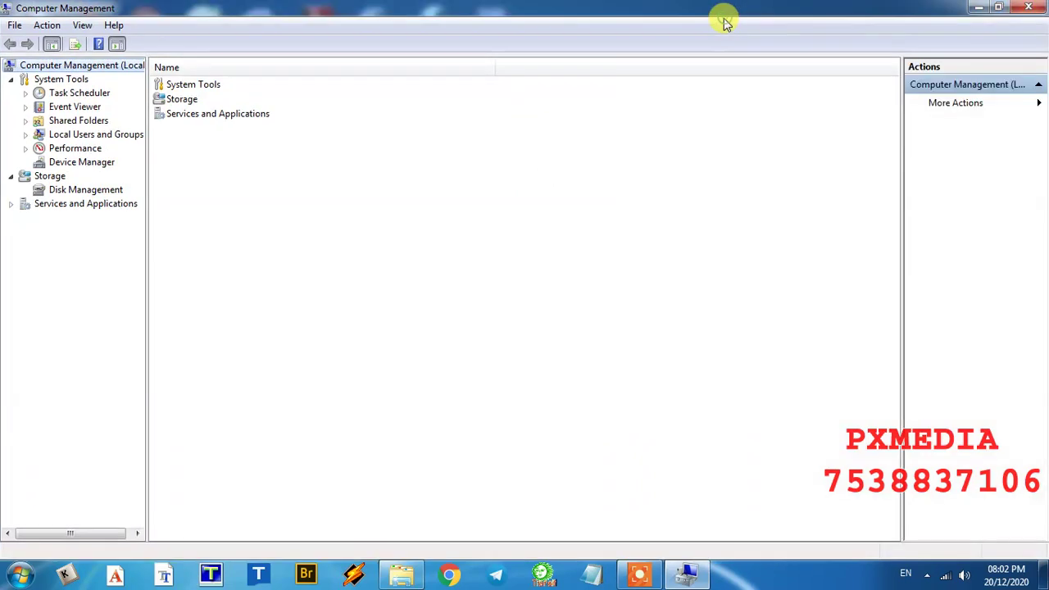
{"action": "left_click", "coordinate": [94, 191]}
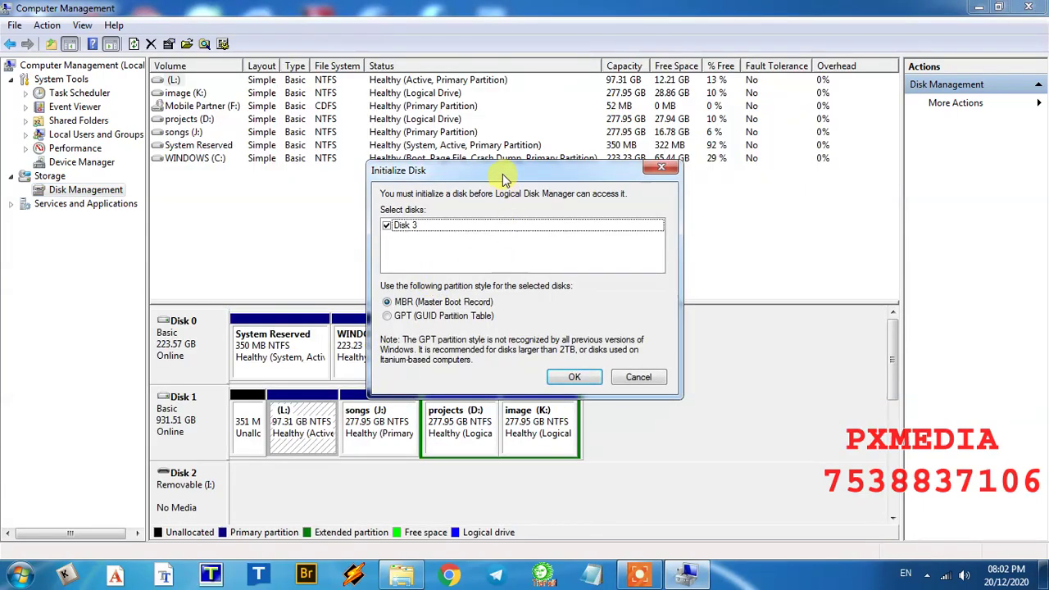
Step: Try to initialize Disk 3 with the MBR (Master Boot Record) partition style
{"action": "left_click_drag", "start_coordinate": [504, 178], "coordinate": [562, 250]}
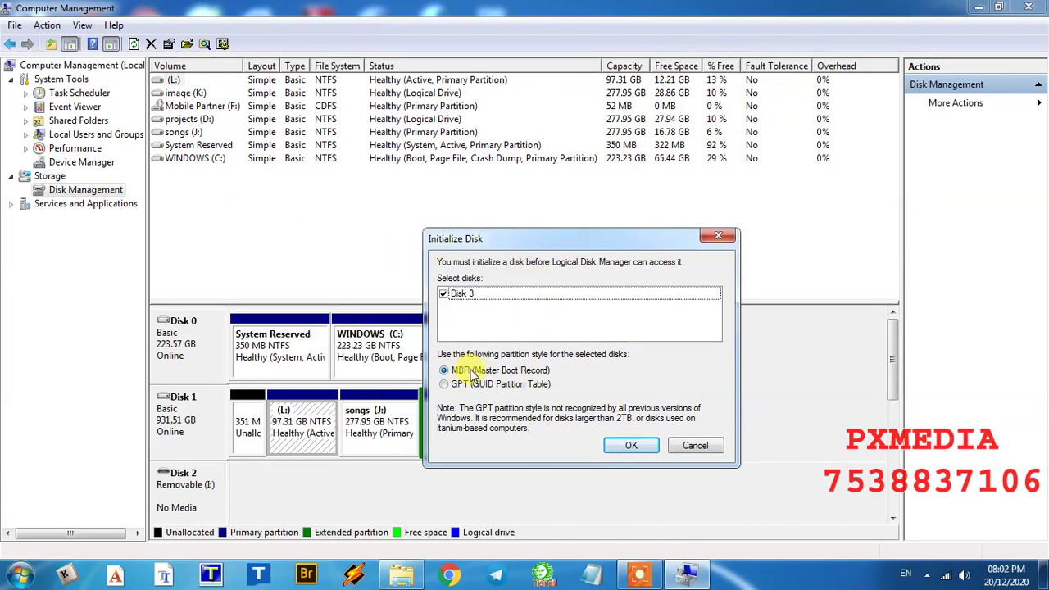
{"action": "left_click", "coordinate": [632, 448]}
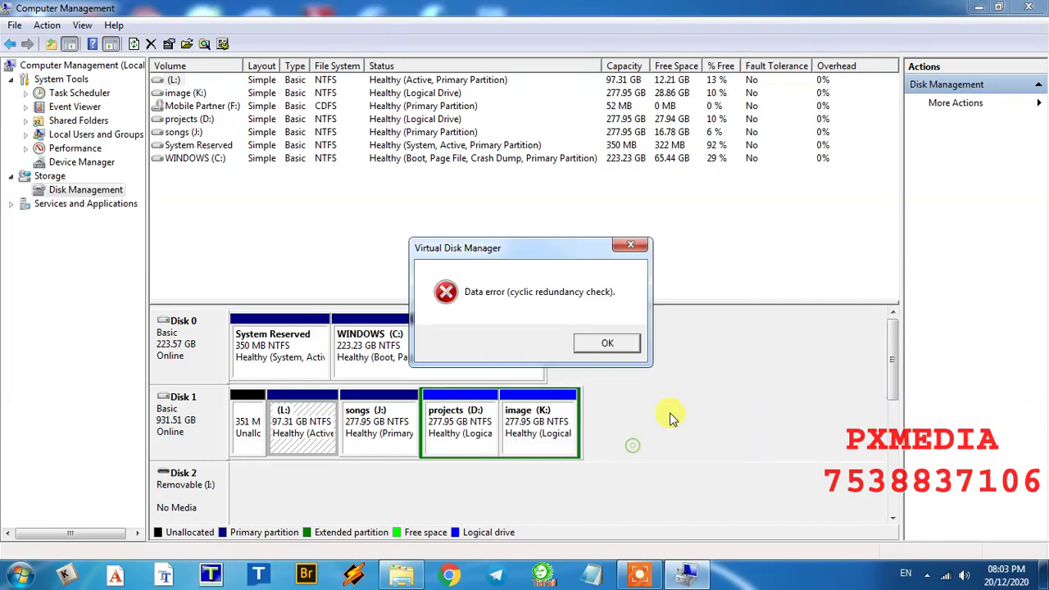
{"action": "left_click_drag", "start_coordinate": [562, 251], "coordinate": [573, 348]}
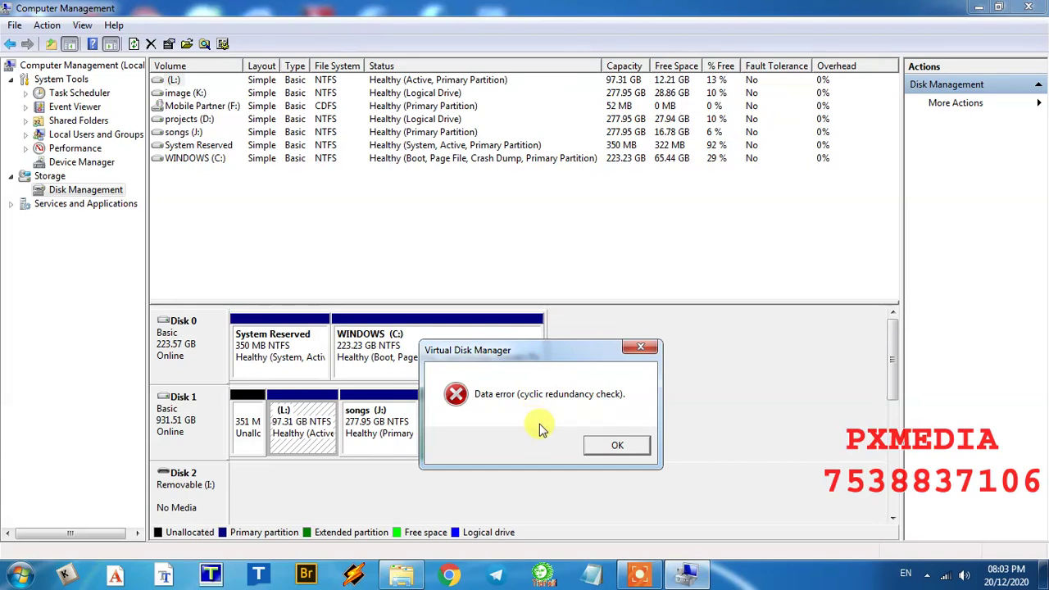
{"action": "left_click_drag", "start_coordinate": [543, 348], "coordinate": [553, 351]}
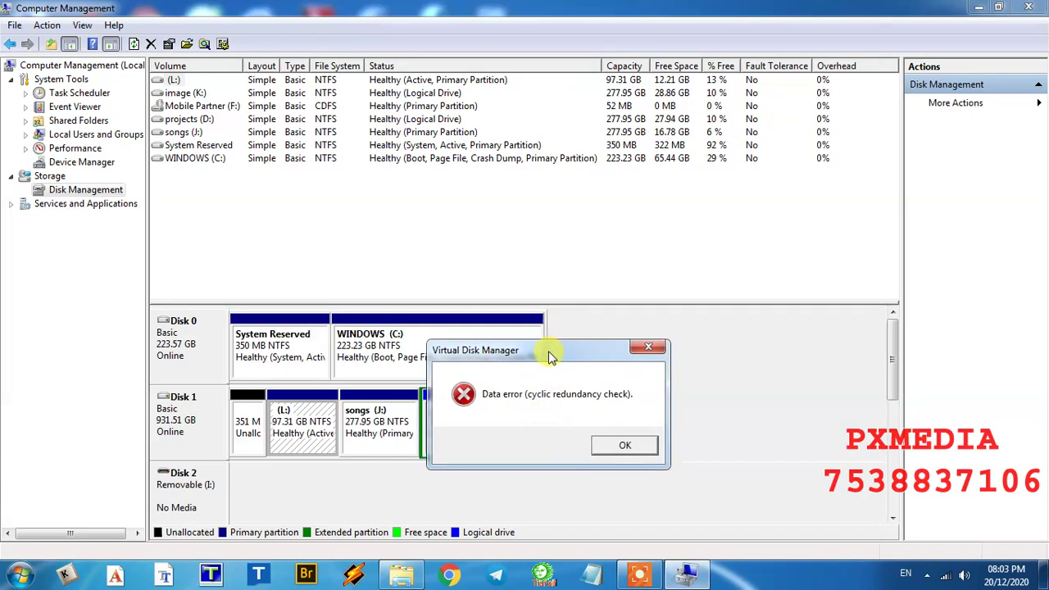
{"action": "left_click", "coordinate": [624, 446]}
Step: Examine the type, capacity and status of Disk 3 and its unallocated space in the disk list
{"action": "left_click_drag", "start_coordinate": [892, 386], "coordinate": [892, 428]}
{"action": "left_click", "coordinate": [311, 422]}
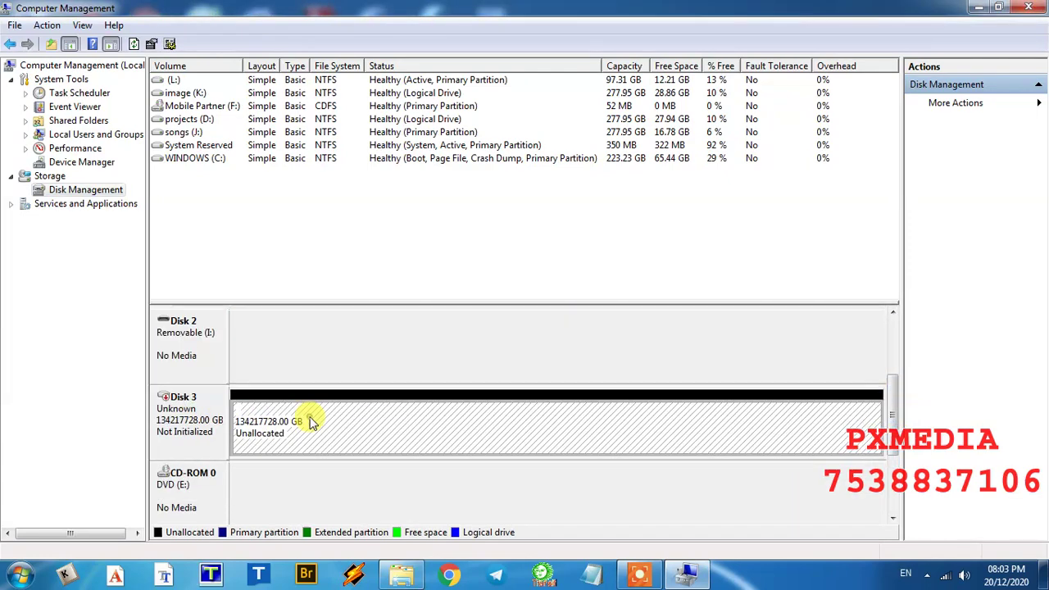
{"action": "left_click", "coordinate": [188, 422]}
{"action": "left_click", "coordinate": [304, 422]}
{"action": "left_click", "coordinate": [215, 426]}
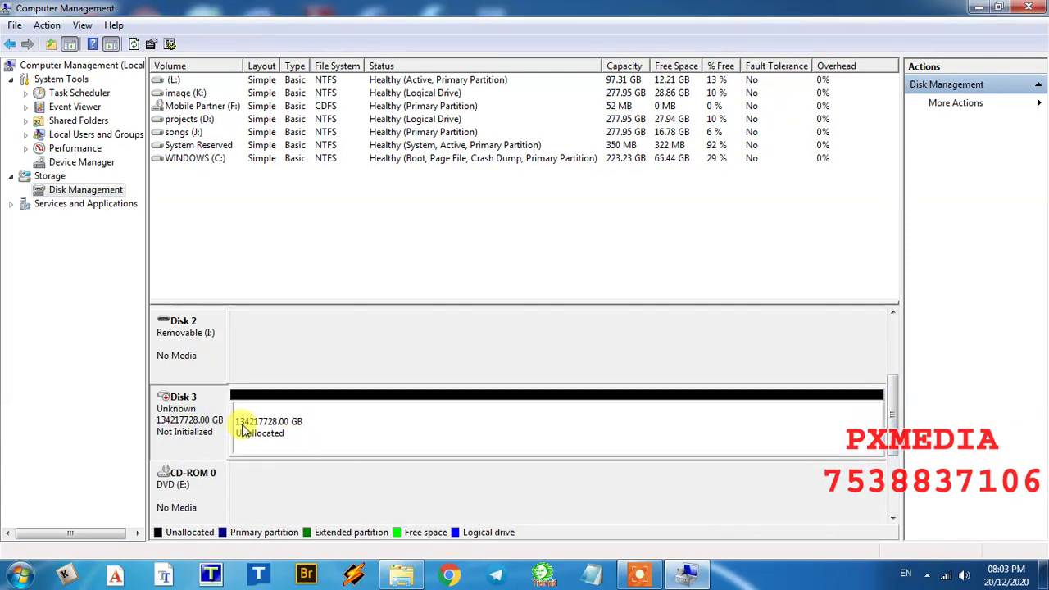
{"action": "left_click", "coordinate": [275, 441]}
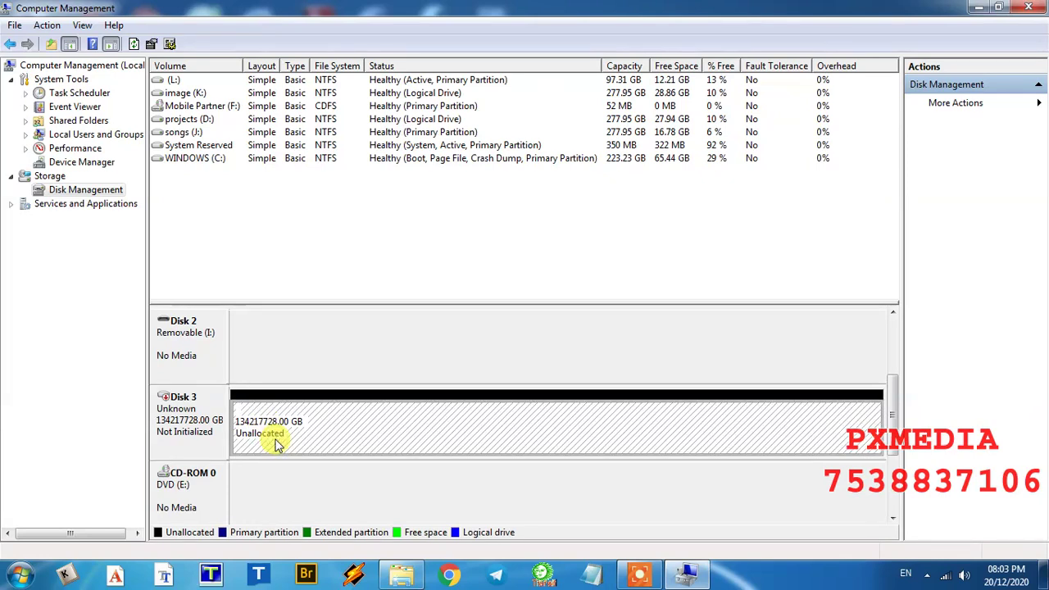
{"action": "left_click", "coordinate": [176, 414]}
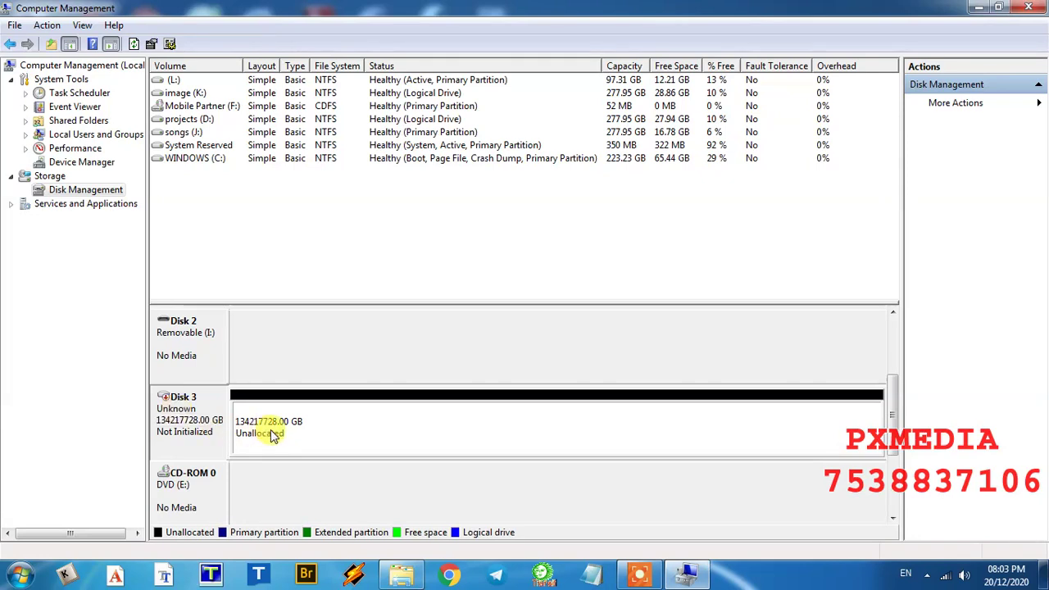
{"action": "left_click", "coordinate": [197, 418]}
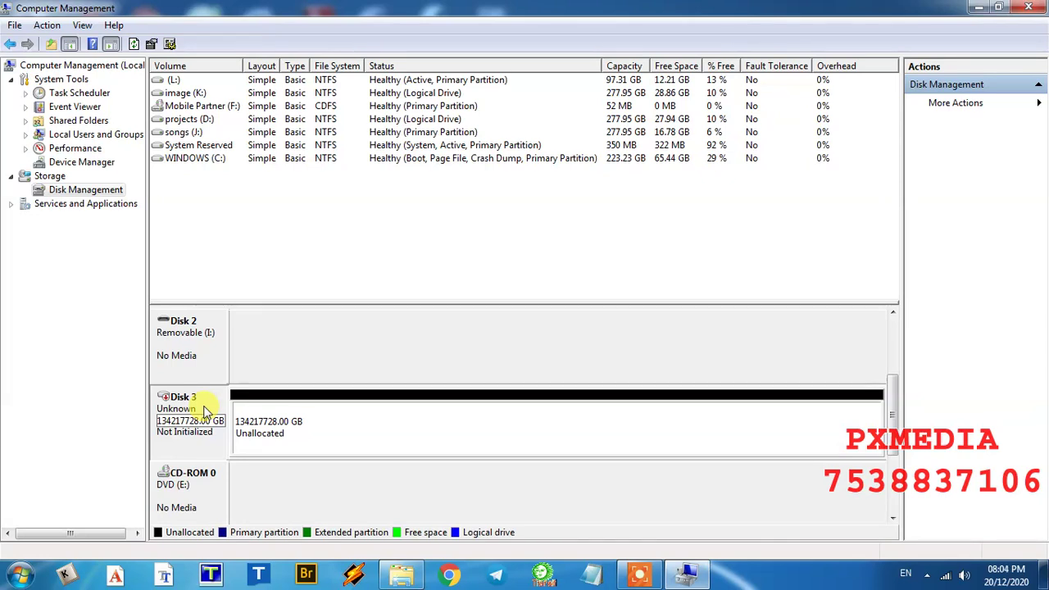
Step: Retry initializing Disk 3 from its own disk entry, using the MBR partition style
{"action": "right_click", "coordinate": [205, 412]}
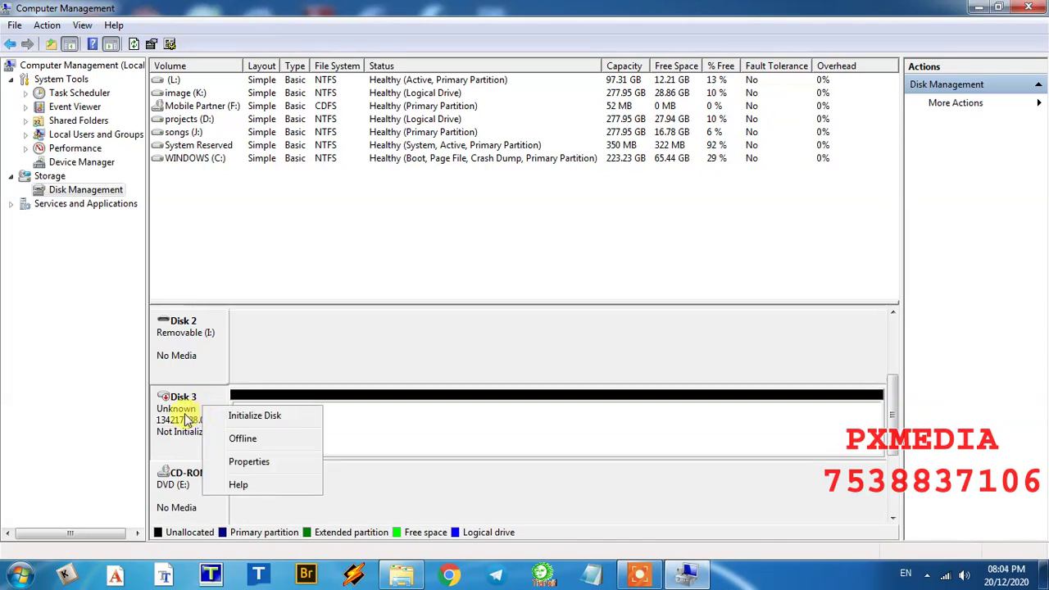
{"action": "key", "text": "Escape"}
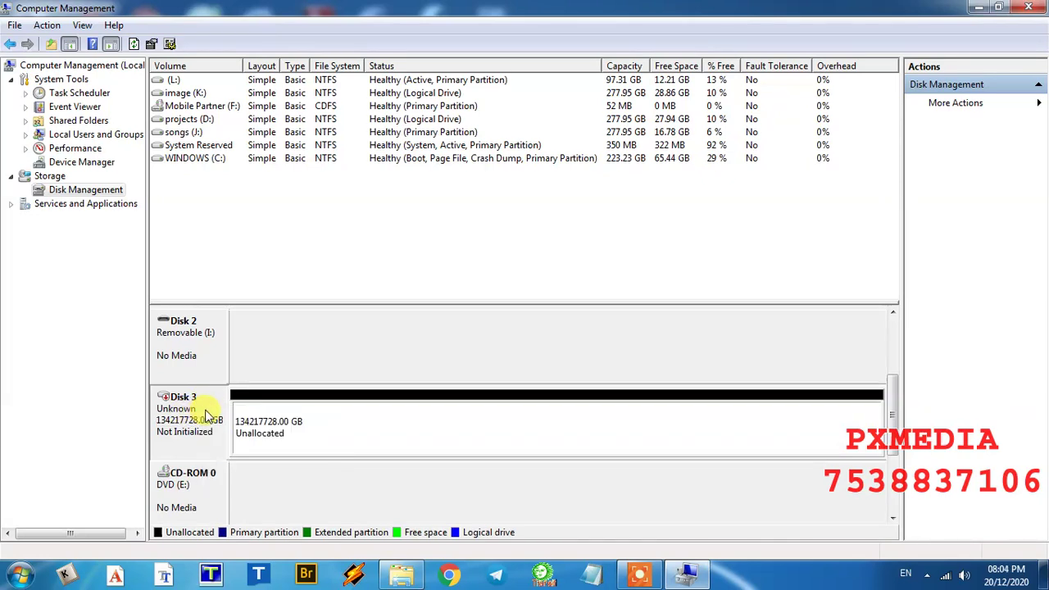
{"action": "right_click", "coordinate": [205, 414]}
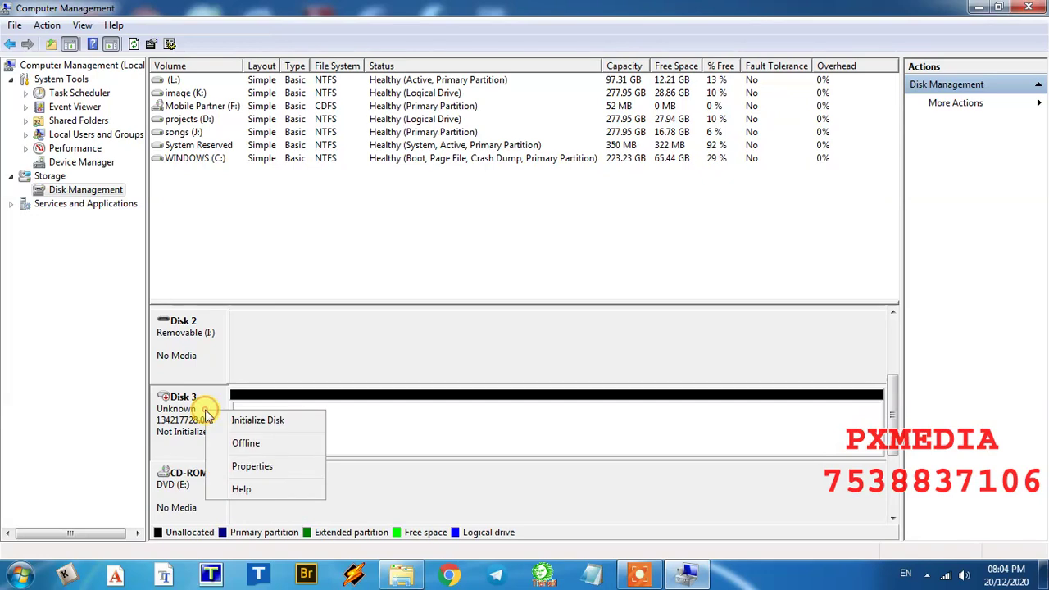
{"action": "left_click", "coordinate": [259, 423]}
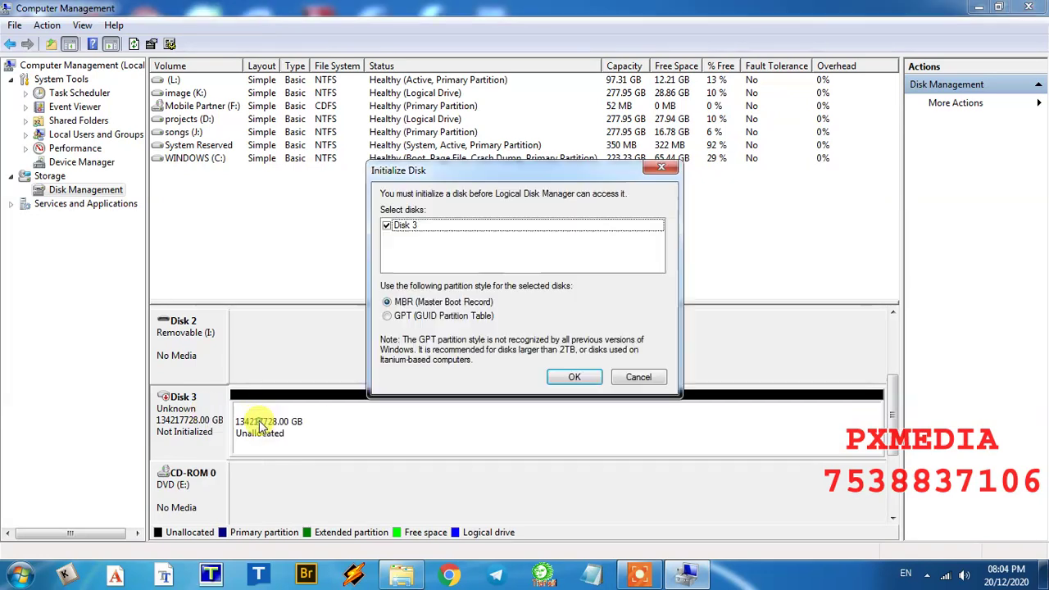
{"action": "left_click", "coordinate": [576, 378]}
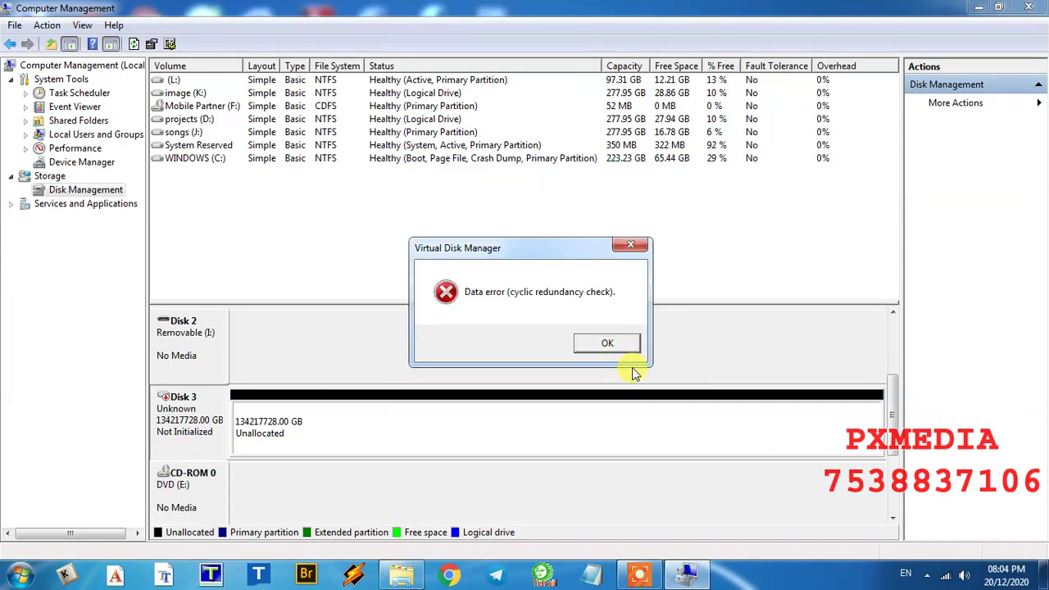
{"action": "left_click", "coordinate": [607, 343]}
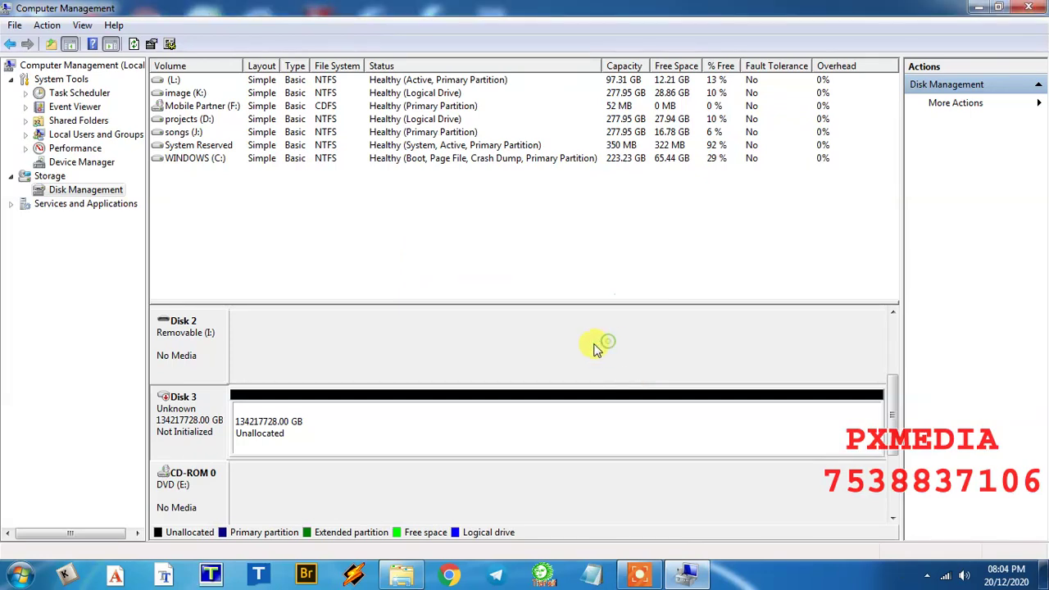
Step: Check which commands are available for Disk 3 and for its unallocated space
{"action": "right_click", "coordinate": [206, 410]}
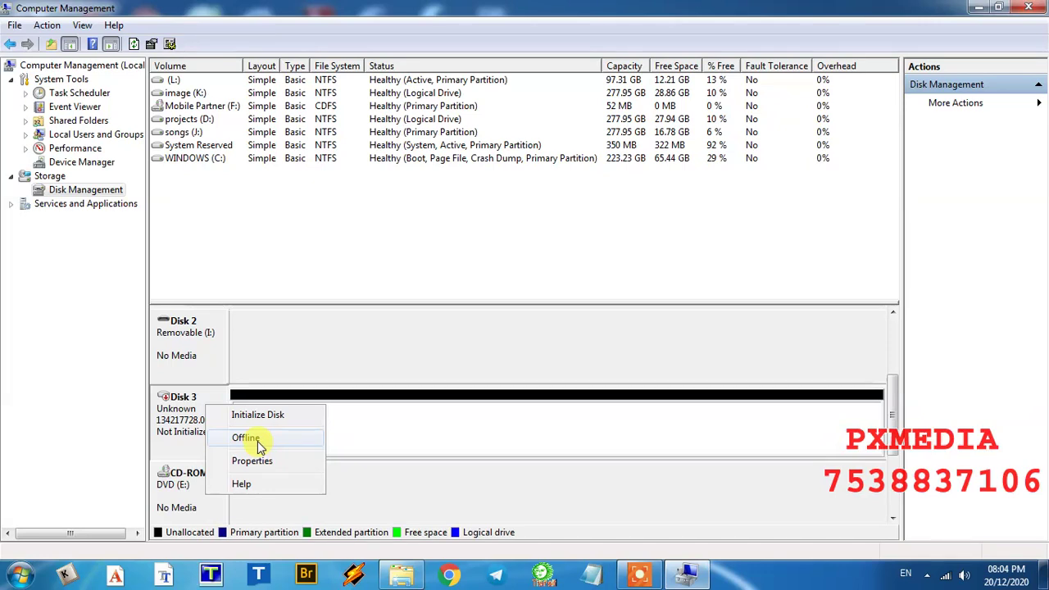
{"action": "left_click", "coordinate": [201, 424]}
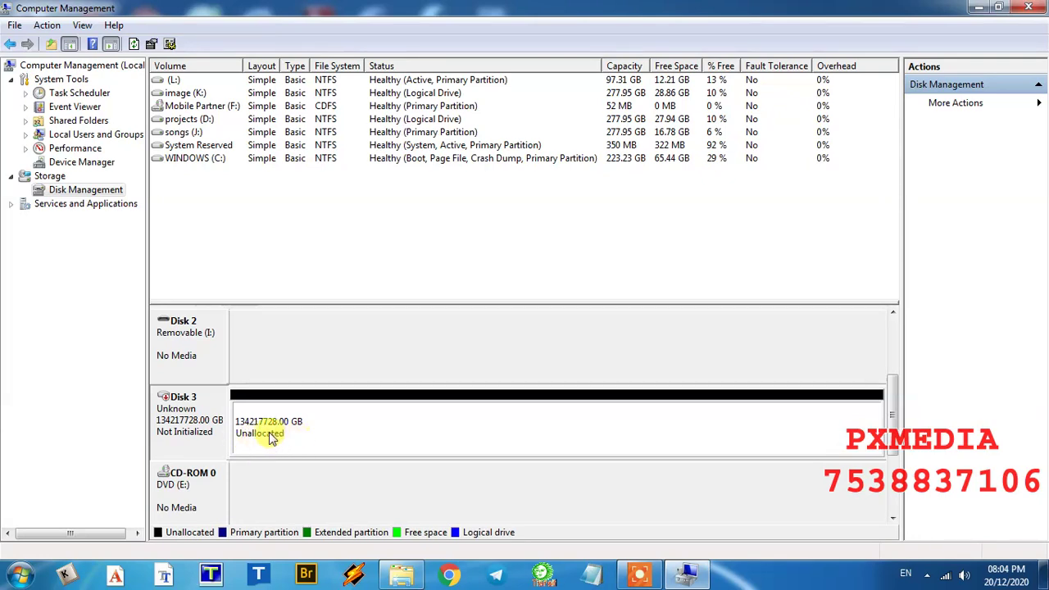
{"action": "right_click", "coordinate": [343, 433]}
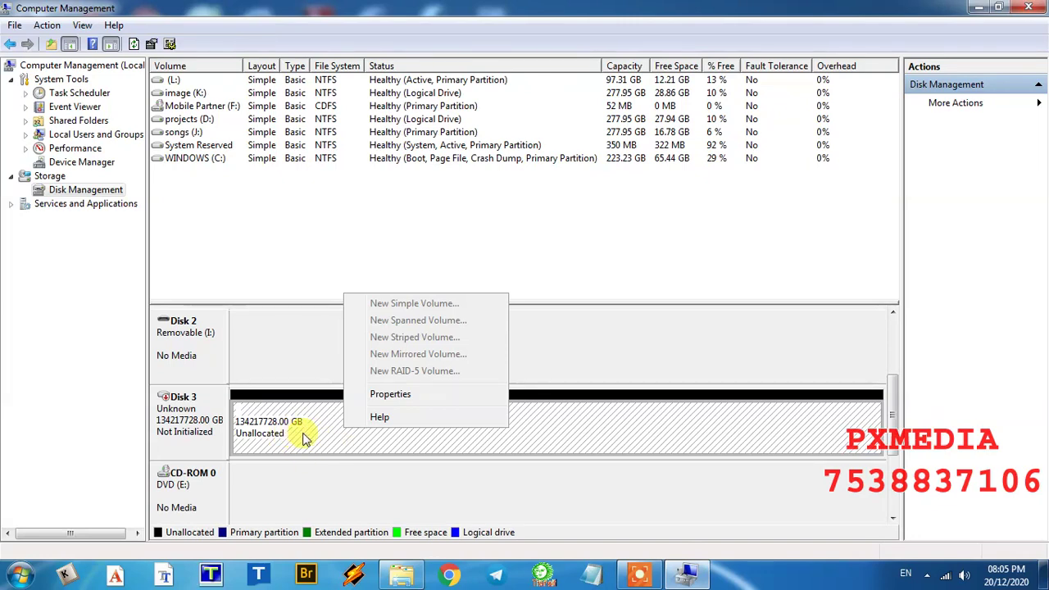
{"action": "left_click", "coordinate": [581, 427]}
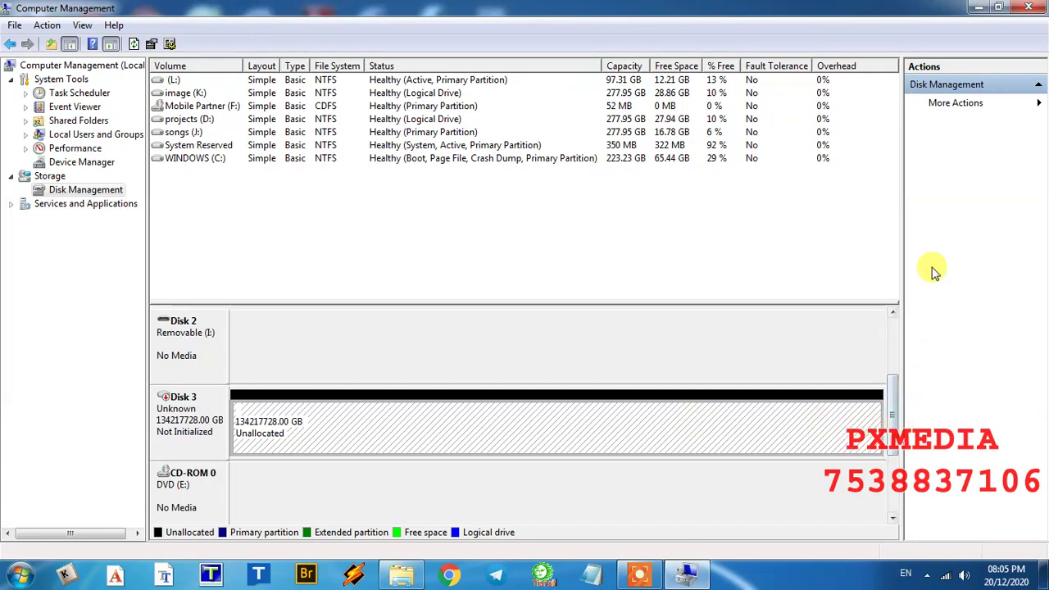
Step: Switch back to the Computer window and review which hard disk drives are listed, including C:, D:, J:, K: and L:
{"action": "left_click", "coordinate": [980, 8]}
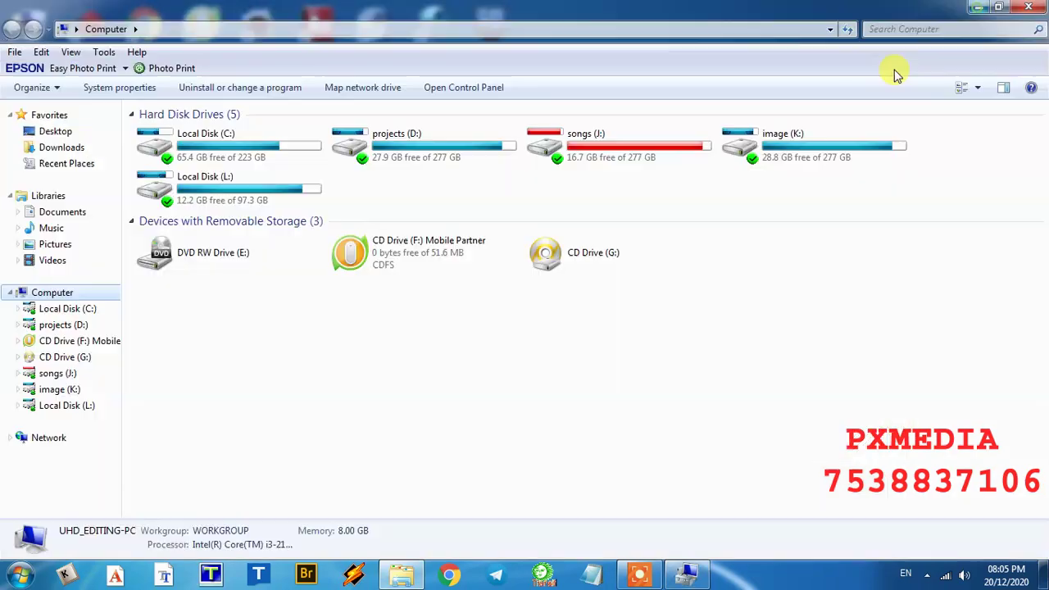
{"action": "left_click", "coordinate": [212, 138]}
{"action": "left_click", "coordinate": [400, 138]}
{"action": "left_click", "coordinate": [654, 143]}
{"action": "left_click", "coordinate": [773, 136]}
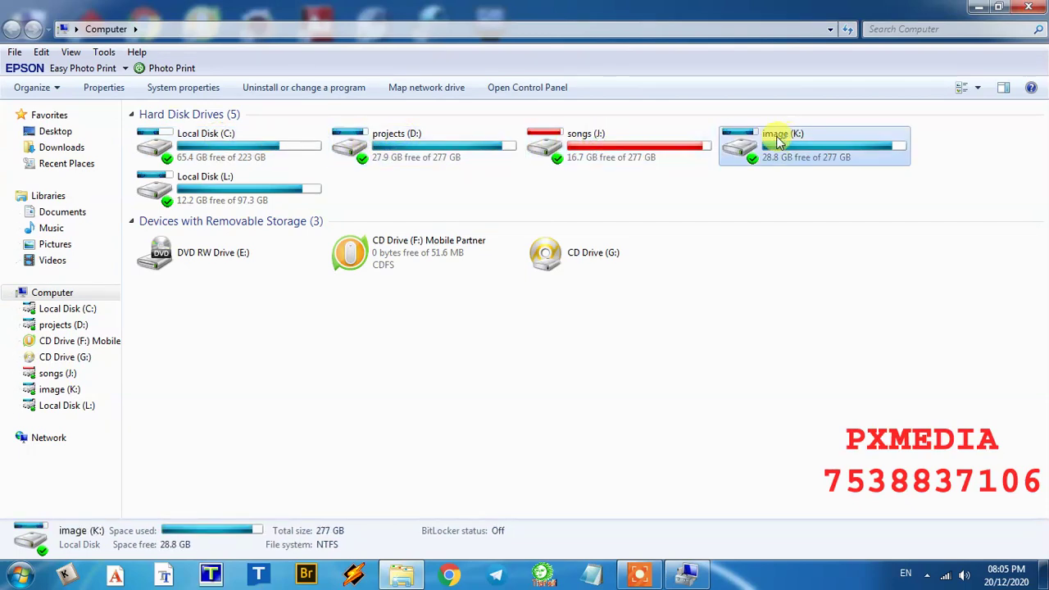
{"action": "left_click", "coordinate": [246, 177]}
{"action": "left_click", "coordinate": [411, 185]}
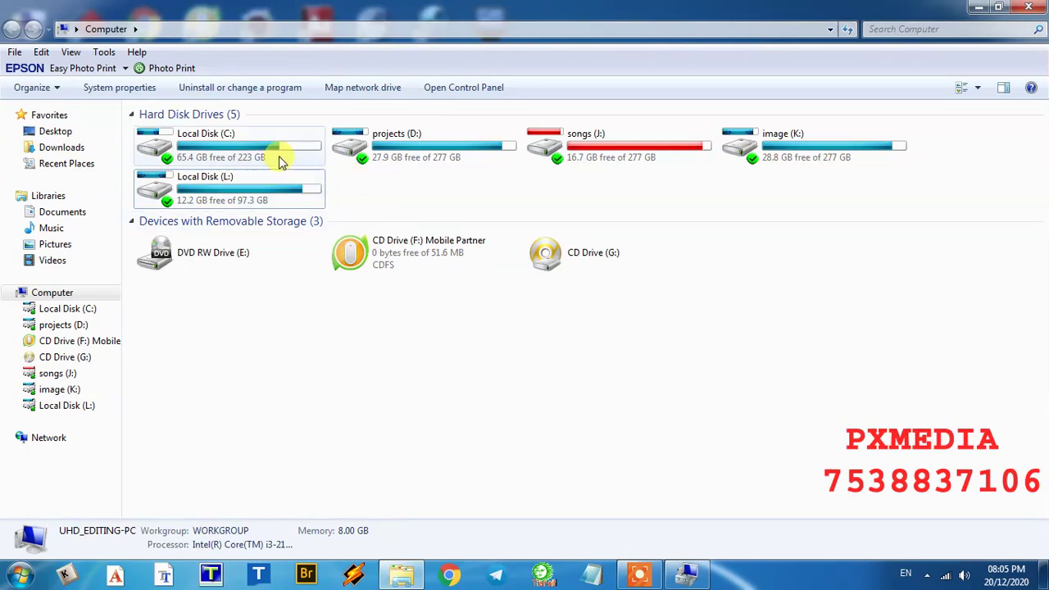
{"action": "left_click", "coordinate": [820, 156]}
{"action": "left_click", "coordinate": [652, 145]}
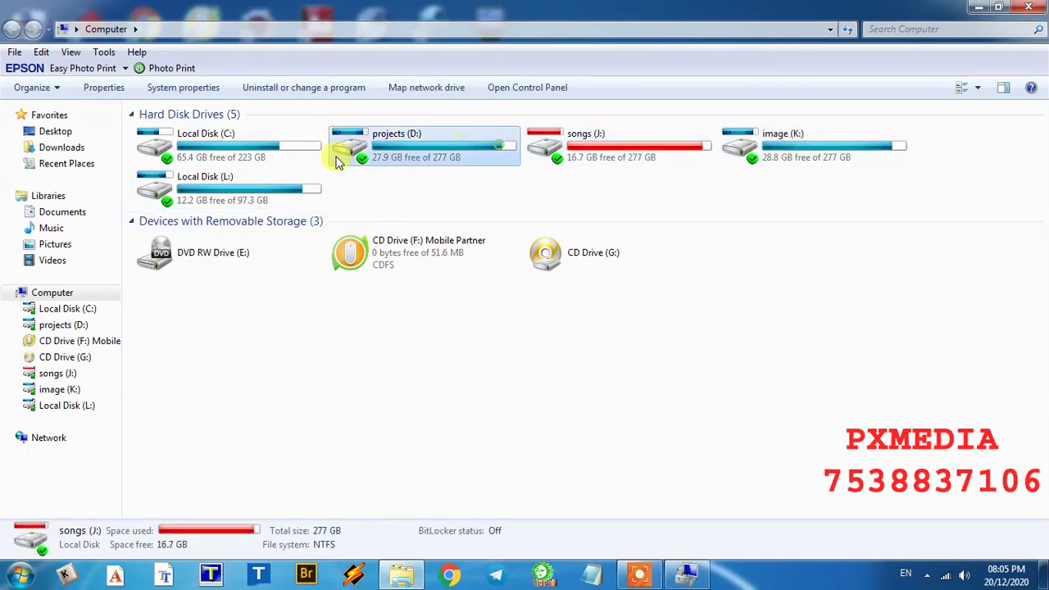
{"action": "left_click", "coordinate": [386, 159]}
{"action": "left_click", "coordinate": [273, 164]}
{"action": "left_click", "coordinate": [276, 193]}
{"action": "left_click", "coordinate": [377, 155]}
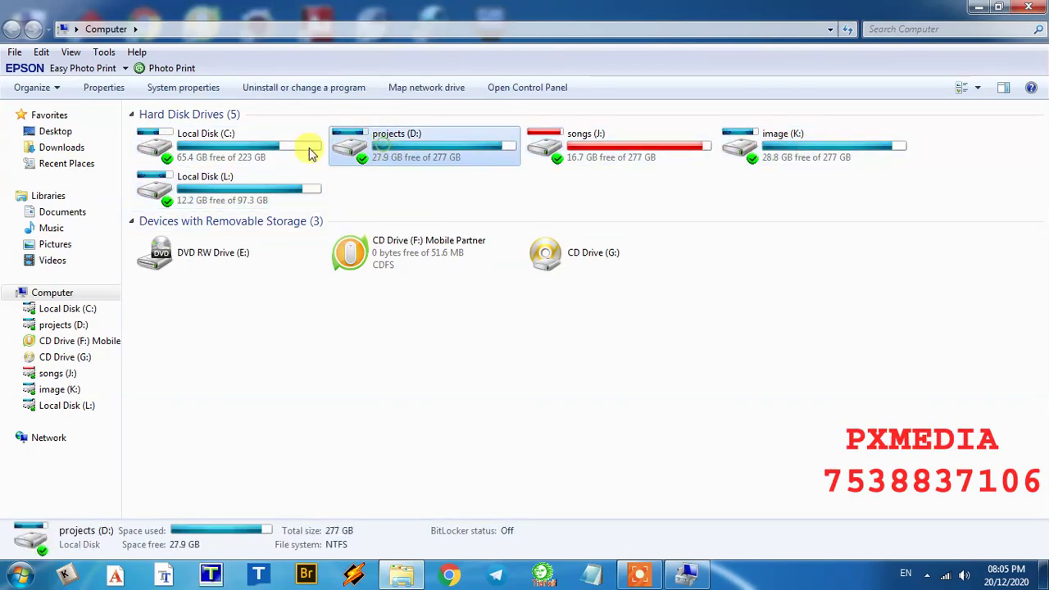
{"action": "left_click", "coordinate": [233, 135]}
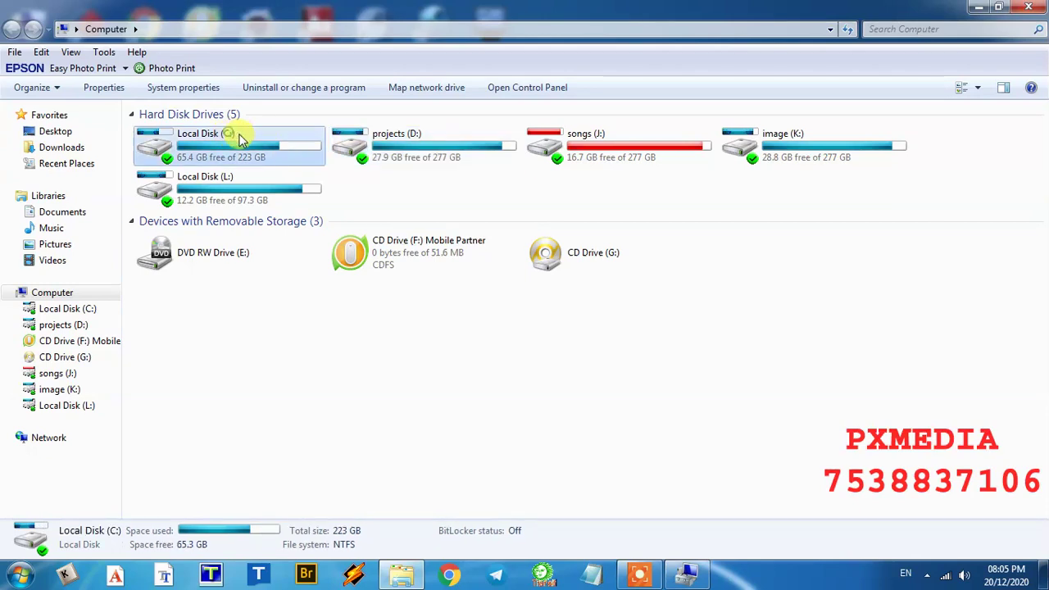
{"action": "left_click", "coordinate": [574, 147]}
{"action": "left_click_drag", "start_coordinate": [935, 118], "coordinate": [279, 185]}
{"action": "left_click", "coordinate": [279, 185]}
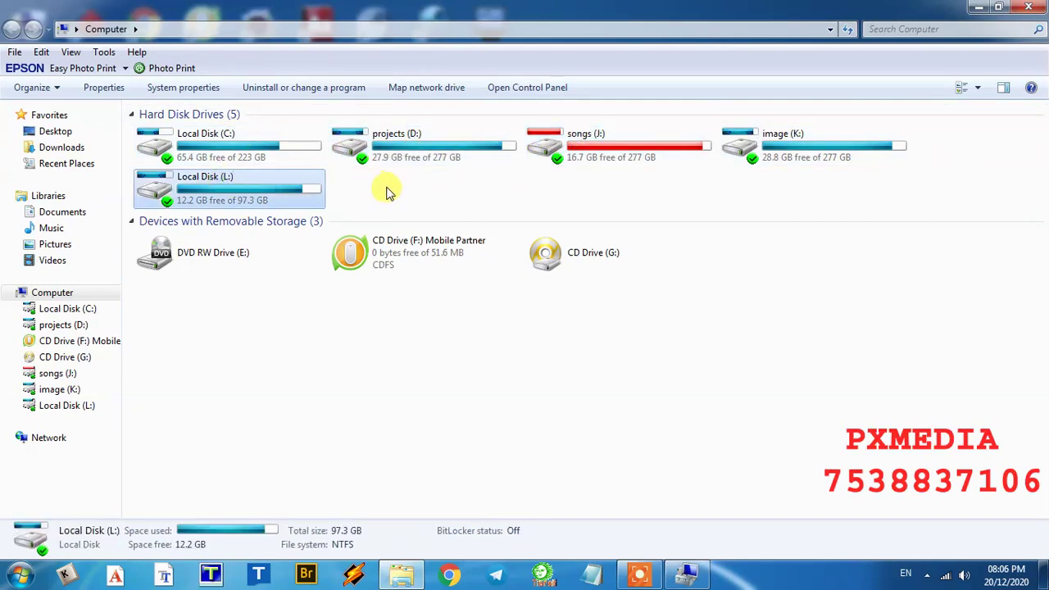
{"action": "left_click", "coordinate": [387, 189]}
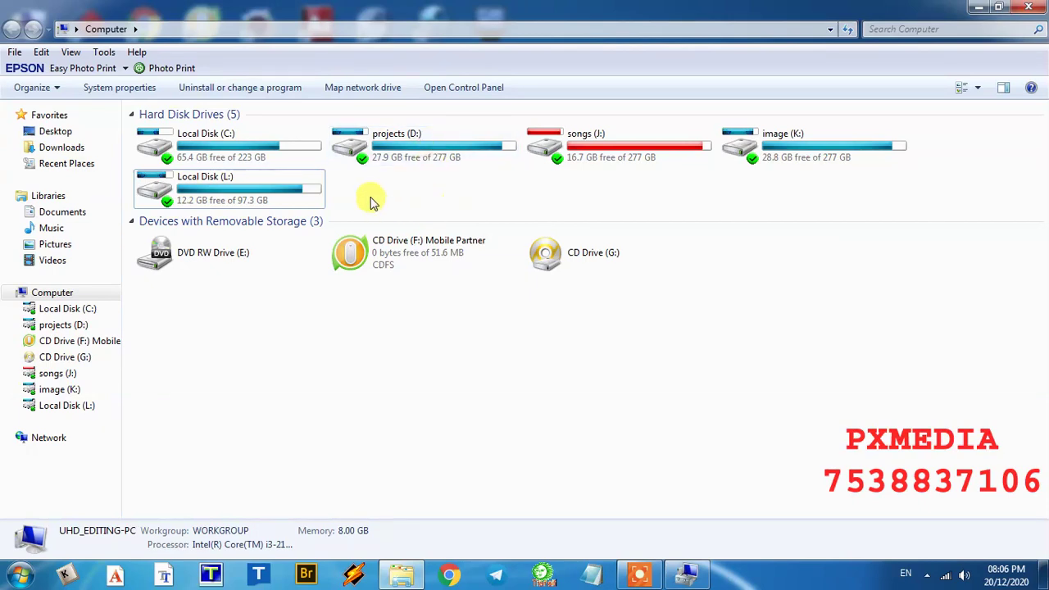
Step: Return to Disk Management and review Disk 3's unallocated space and the partitions on Disk 0 and Disk 1
{"action": "right_click", "coordinate": [89, 293]}
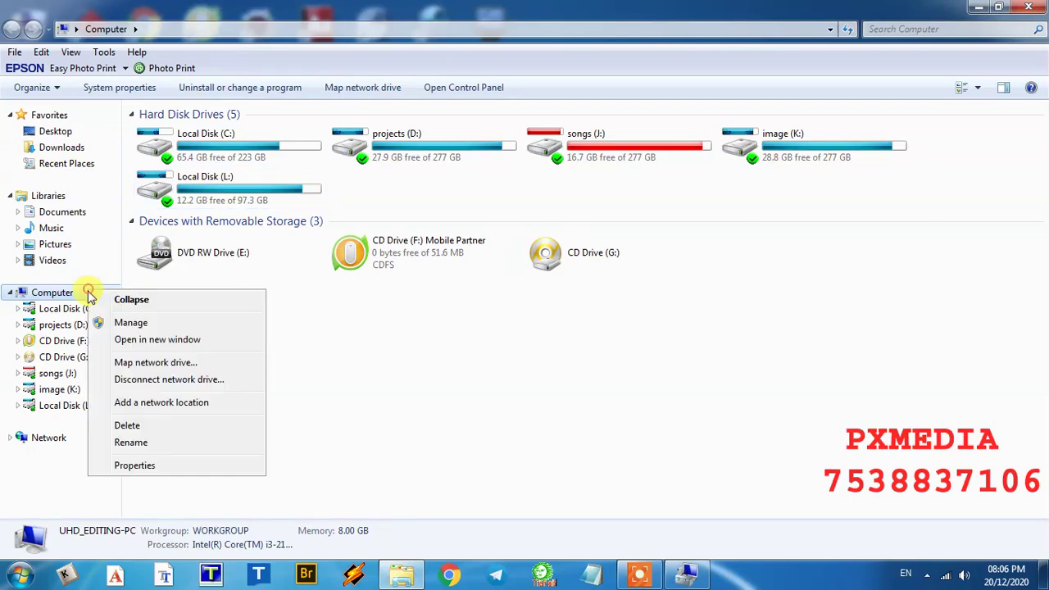
{"action": "left_click", "coordinate": [691, 566]}
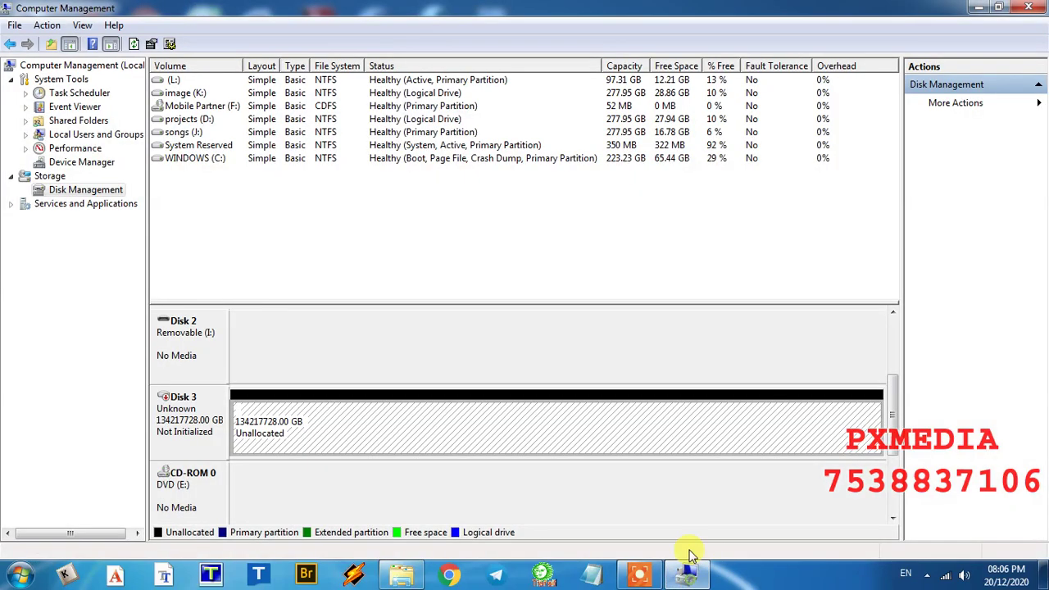
{"action": "left_click", "coordinate": [328, 424]}
{"action": "scroll", "coordinate": [885, 417], "scroll_direction": "up", "scroll_amount": 4}
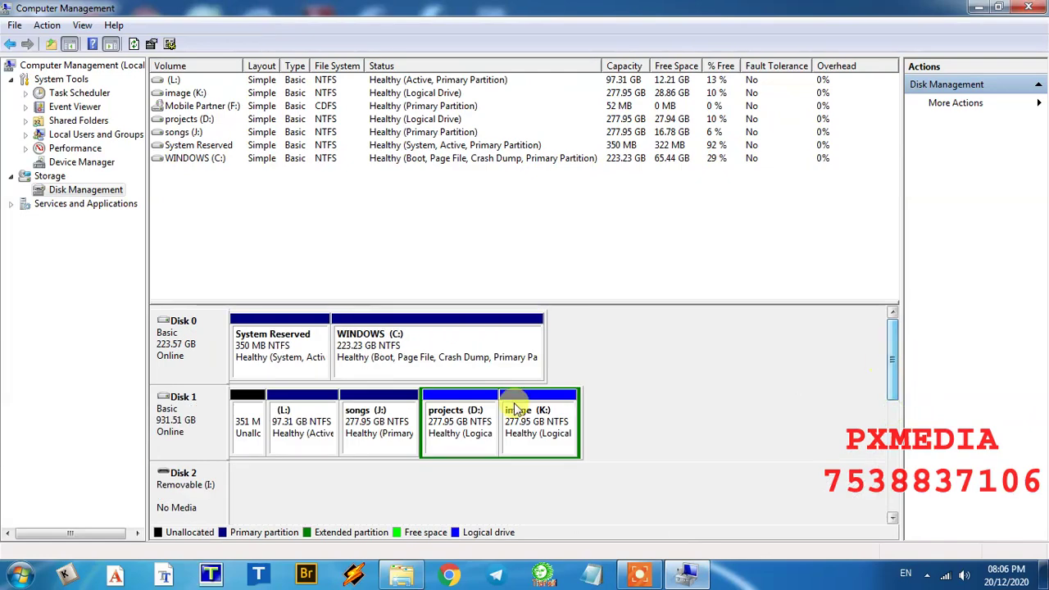
{"action": "left_click", "coordinate": [346, 427]}
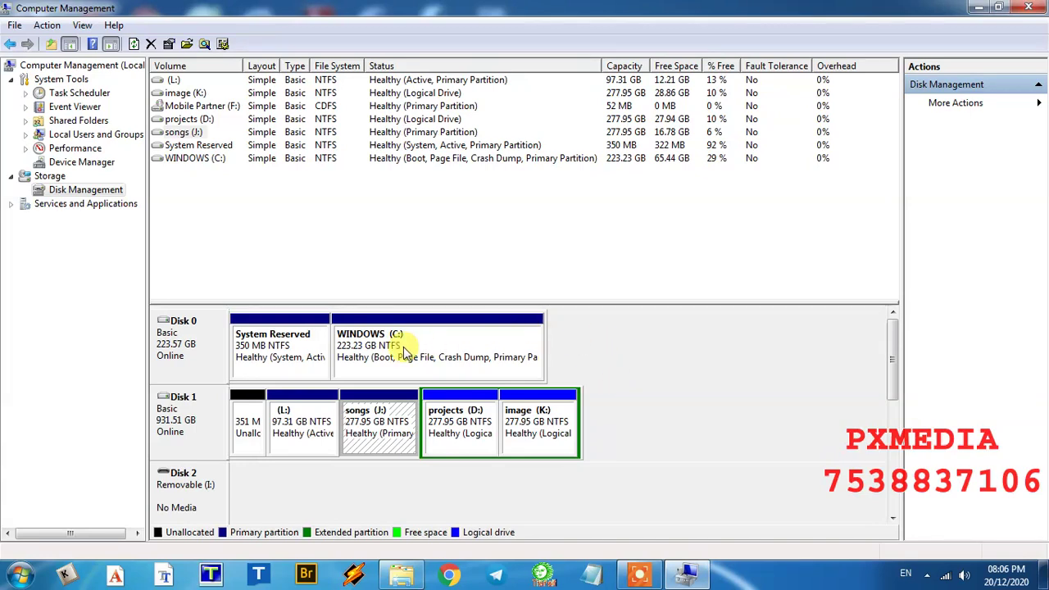
Step: Examine which drive letters can be assigned to the WINDOWS (C:) volume, then close the dialogs without changing its letter
{"action": "left_click", "coordinate": [455, 340]}
{"action": "right_click", "coordinate": [454, 338]}
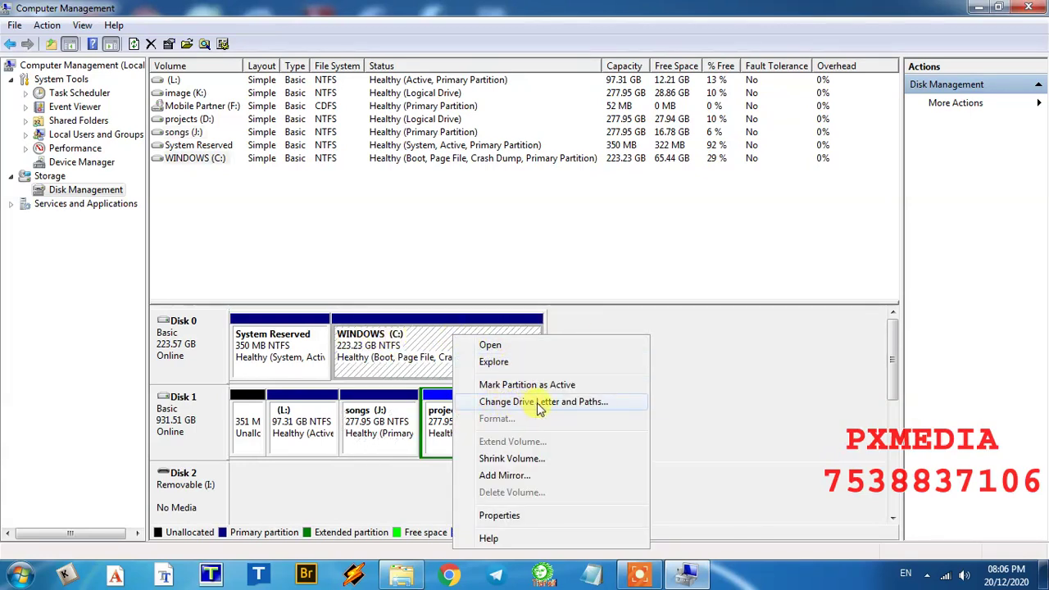
{"action": "left_click", "coordinate": [578, 406]}
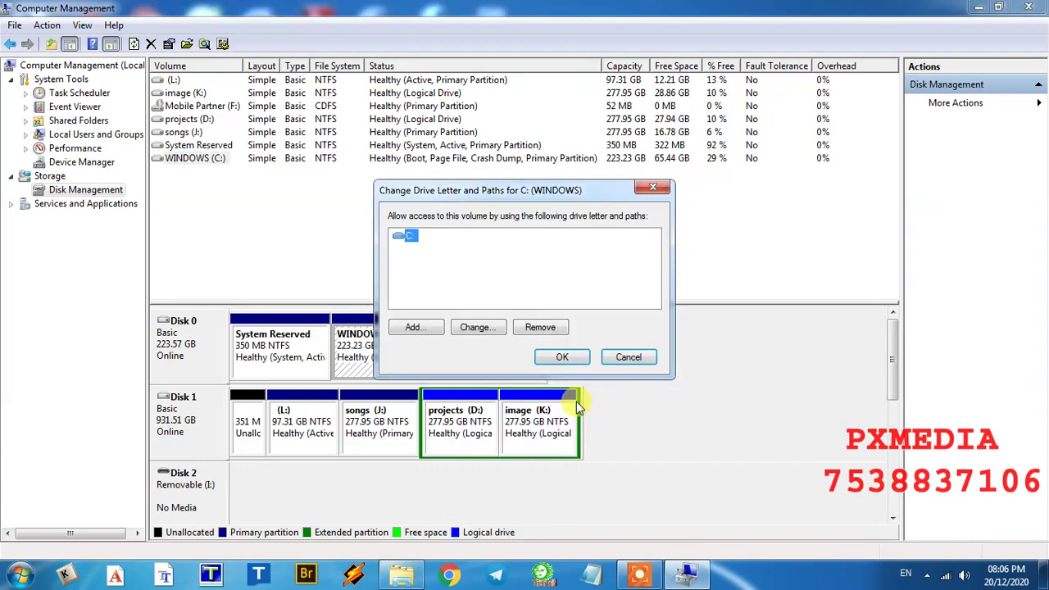
{"action": "left_click_drag", "start_coordinate": [576, 195], "coordinate": [624, 273]}
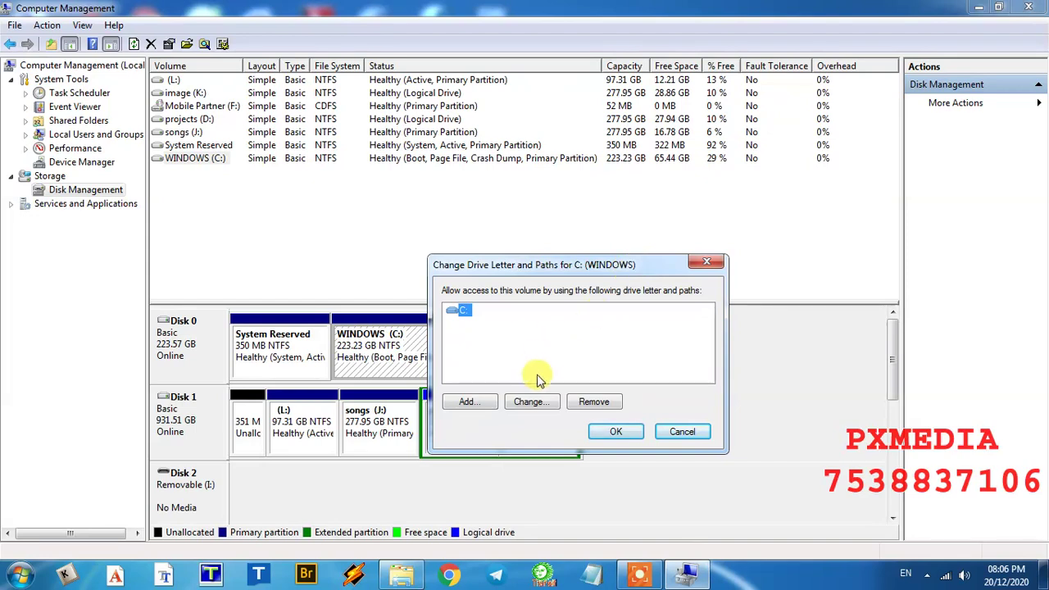
{"action": "left_click", "coordinate": [530, 402]}
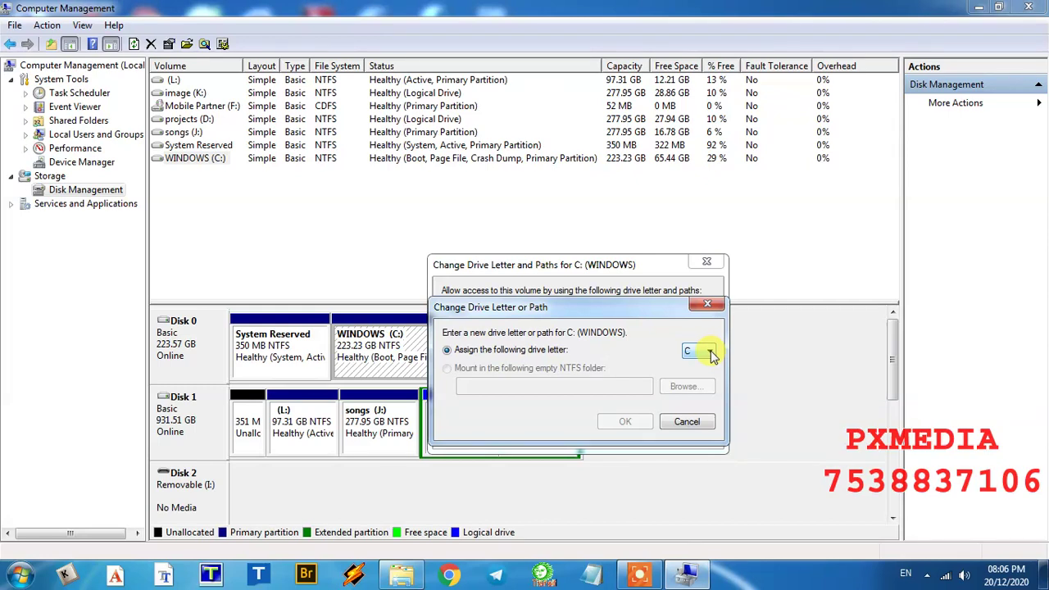
{"action": "left_click", "coordinate": [710, 351]}
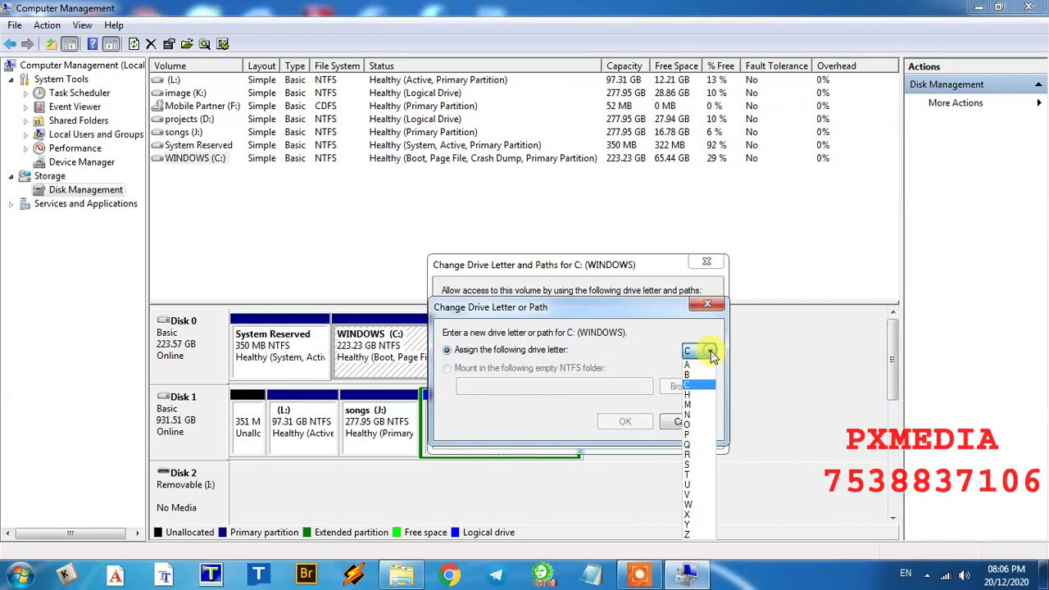
{"action": "left_click", "coordinate": [640, 314]}
{"action": "left_click", "coordinate": [710, 351]}
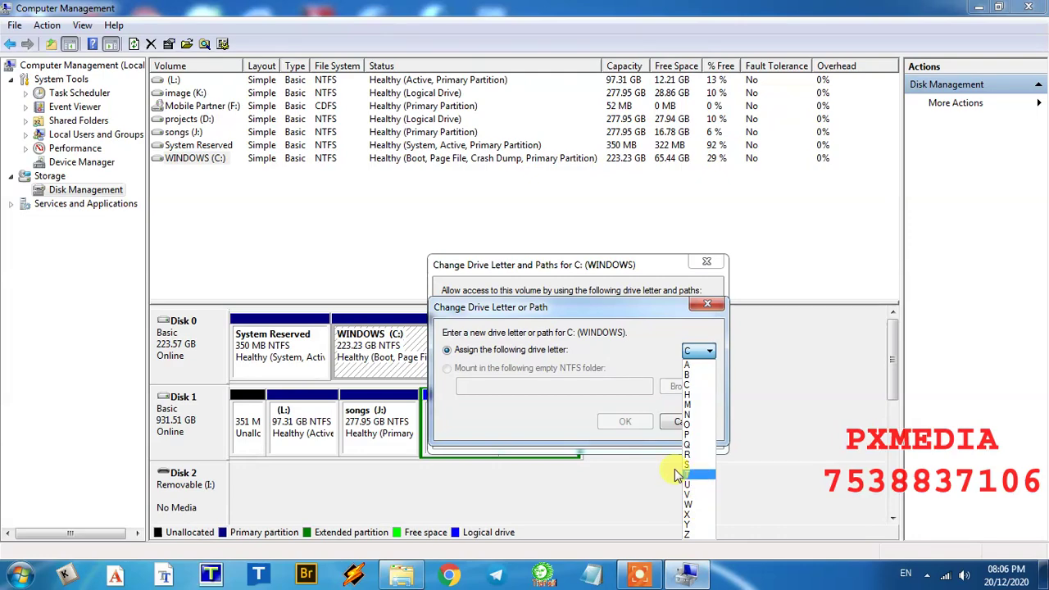
{"action": "left_click", "coordinate": [606, 305]}
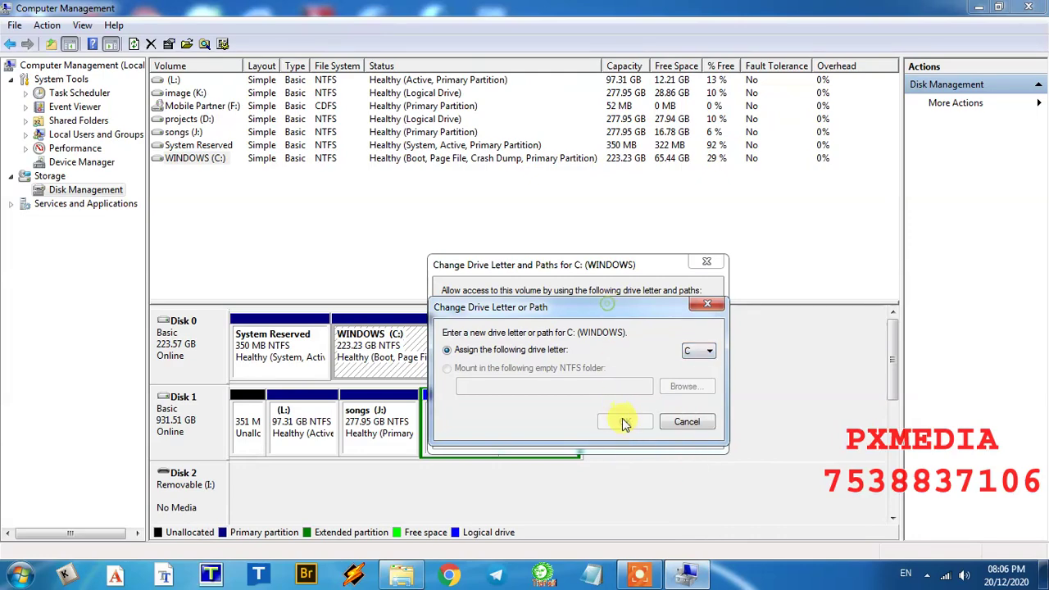
{"action": "left_click", "coordinate": [708, 304]}
{"action": "left_click", "coordinate": [707, 262]}
Step: Check the drives in the Computer window against the unallocated space of Disk 3 in Disk Management
{"action": "left_click", "coordinate": [979, 8]}
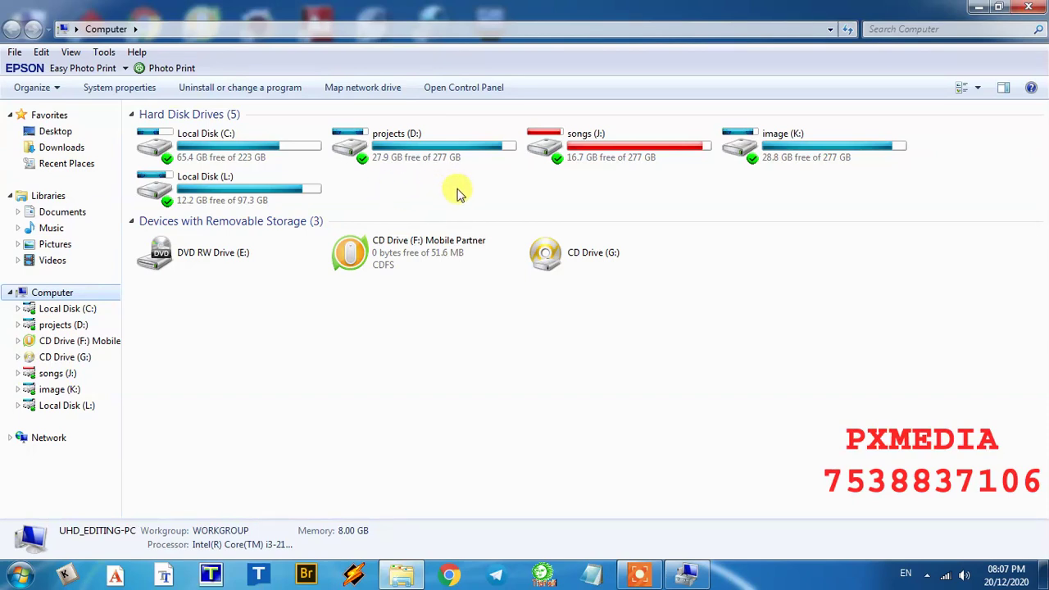
{"action": "left_click", "coordinate": [295, 198]}
{"action": "left_click", "coordinate": [691, 575]}
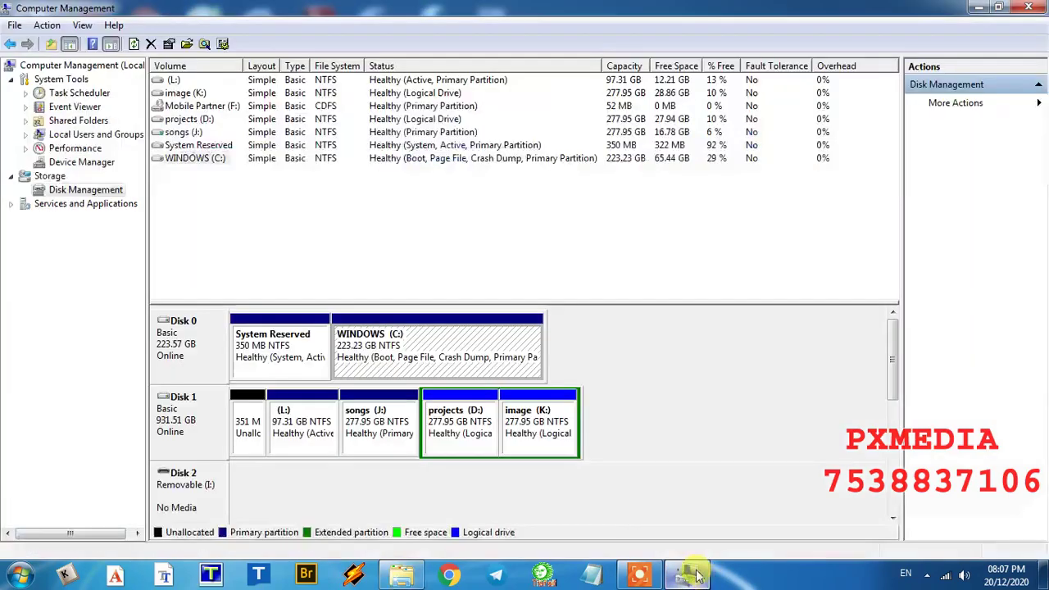
{"action": "left_click_drag", "start_coordinate": [895, 382], "coordinate": [909, 456]}
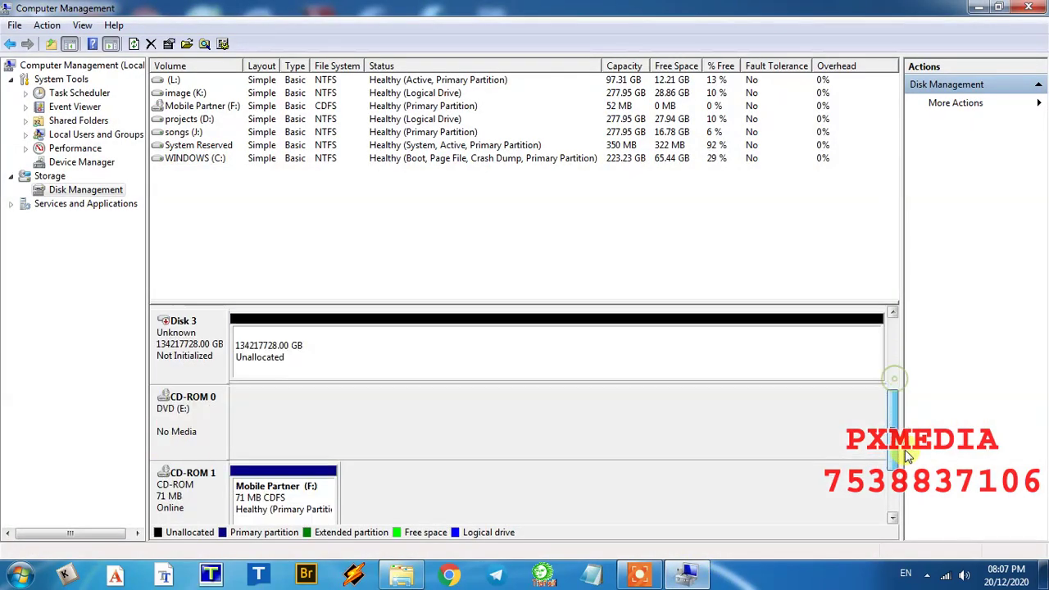
{"action": "left_click", "coordinate": [416, 351]}
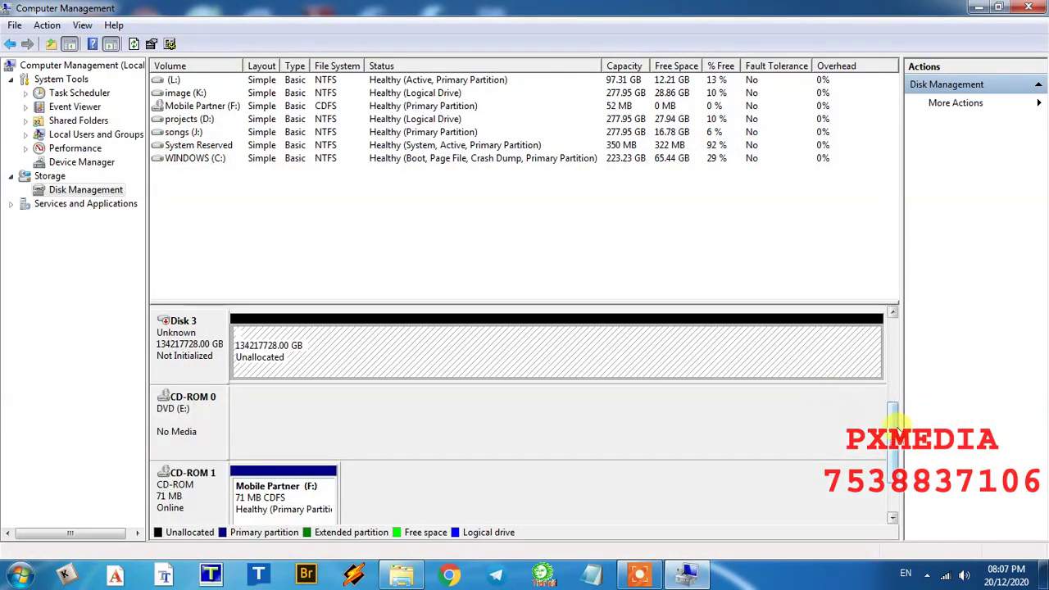
Step: Try to initialize Disk 3 again and check which volume commands are available for its unallocated space
{"action": "scroll", "coordinate": [898, 426], "scroll_direction": "up", "scroll_amount": 1}
{"action": "left_click", "coordinate": [202, 404]}
{"action": "right_click", "coordinate": [203, 403]}
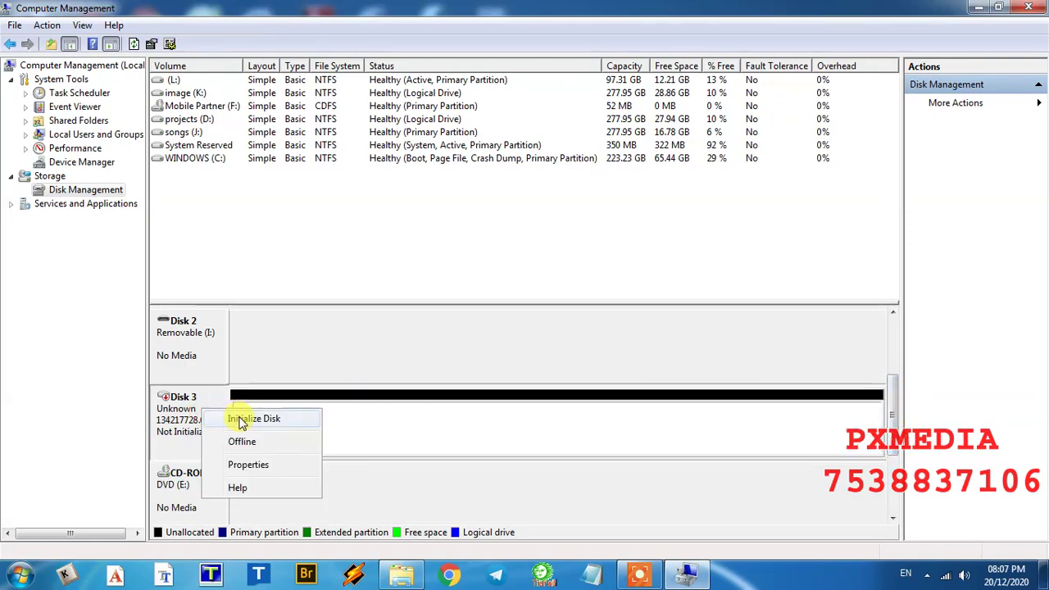
{"action": "left_click", "coordinate": [241, 419]}
{"action": "left_click", "coordinate": [567, 379]}
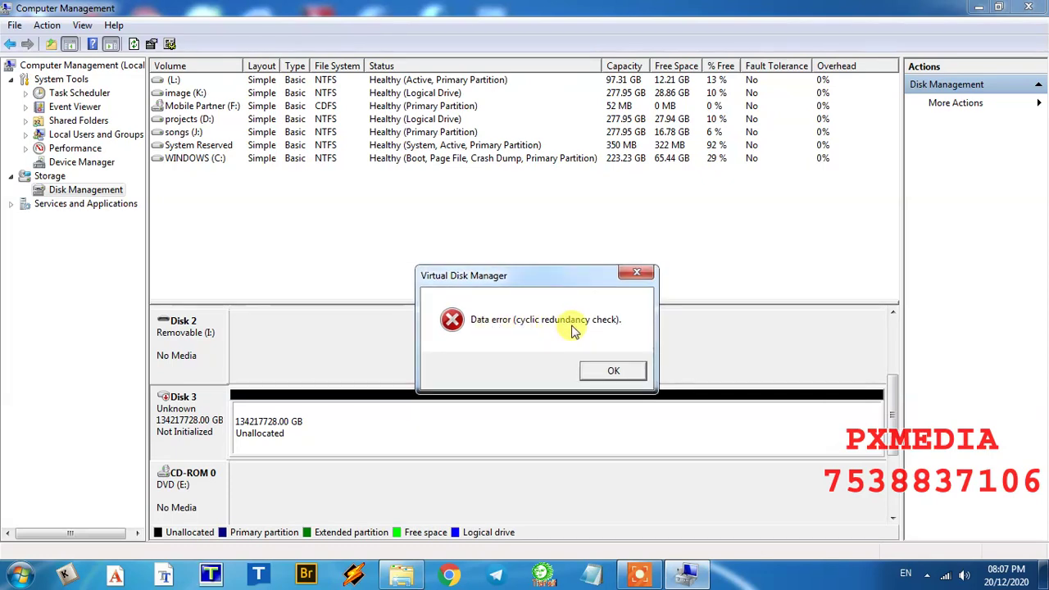
{"action": "left_click", "coordinate": [623, 380]}
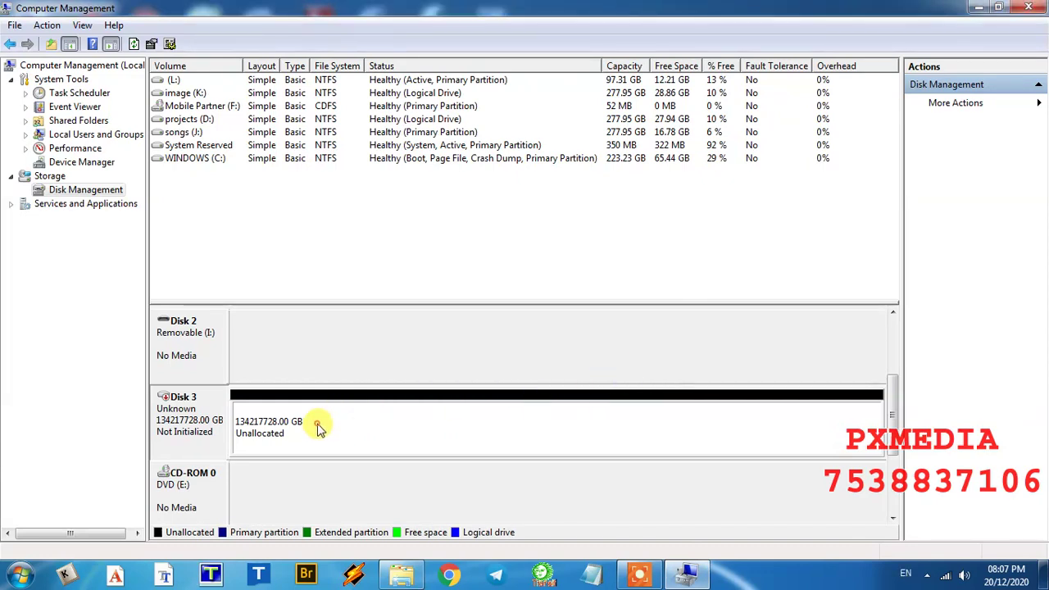
{"action": "right_click", "coordinate": [318, 426]}
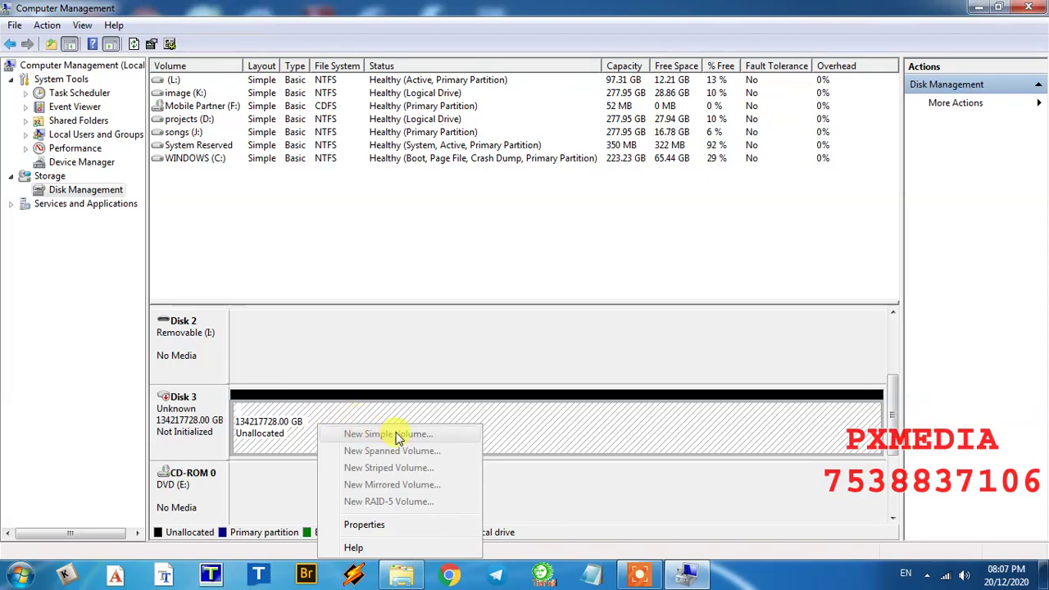
{"action": "left_click", "coordinate": [531, 425]}
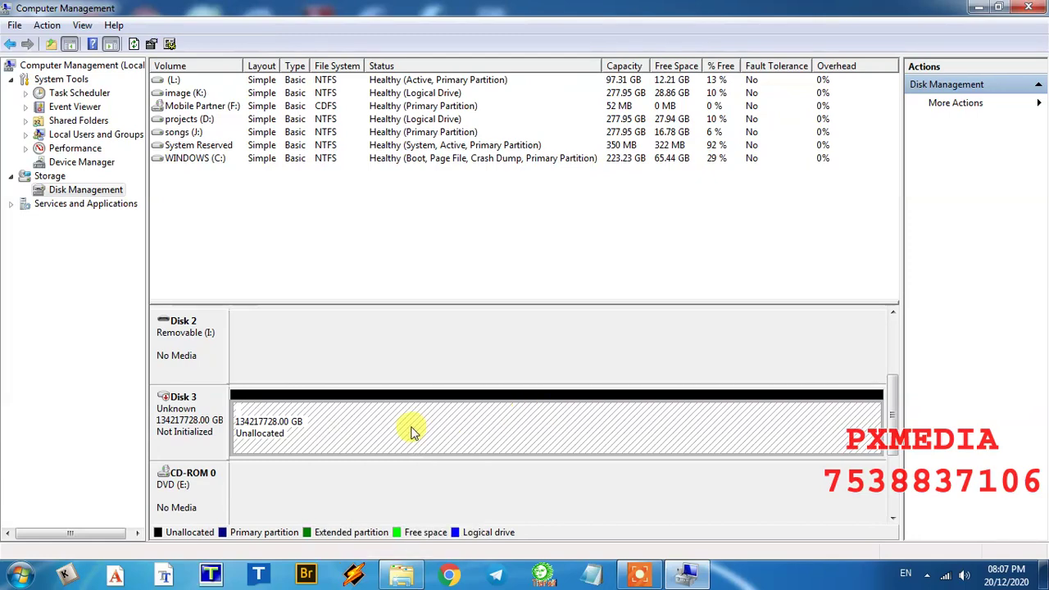
Step: Switch to the Computer window and check the listed hard disk drives, including Local Disk (L:), for the missing disk
{"action": "left_click", "coordinate": [981, 7]}
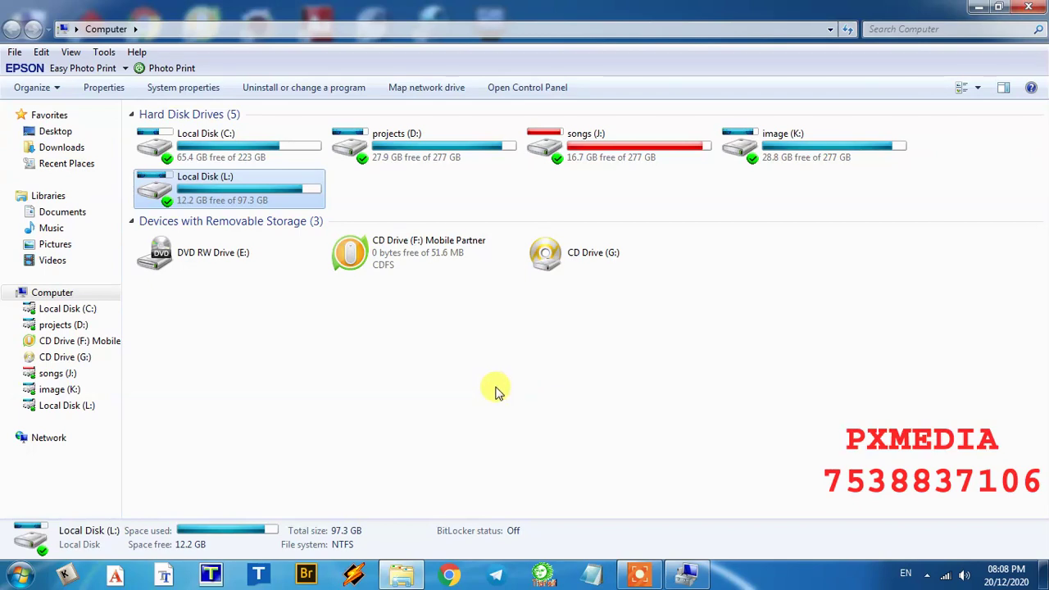
{"action": "left_click", "coordinate": [439, 191]}
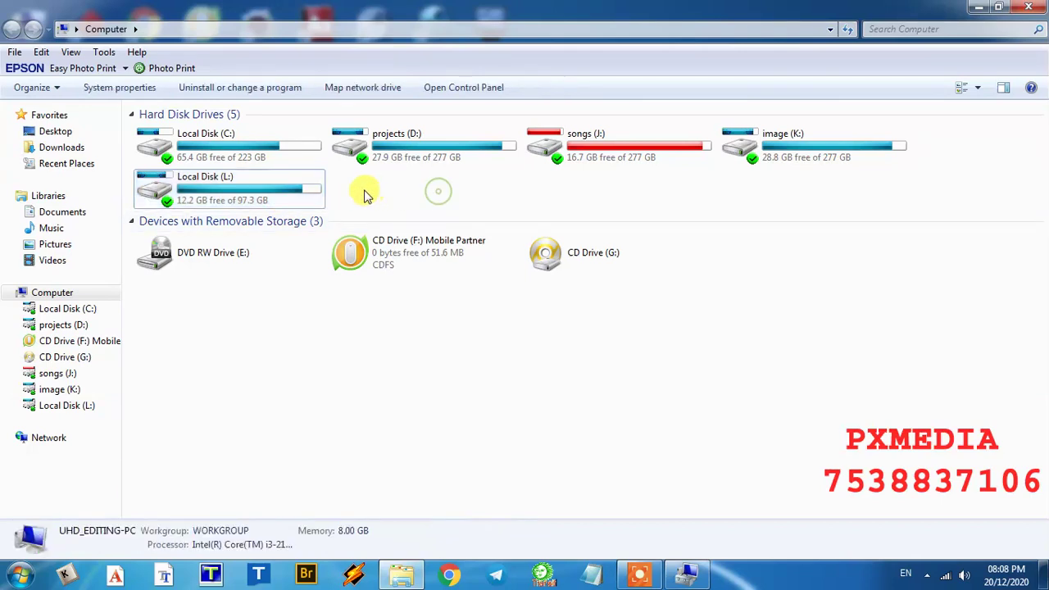
{"action": "left_click", "coordinate": [283, 189]}
{"action": "left_click", "coordinate": [363, 182]}
{"action": "left_click", "coordinate": [379, 192]}
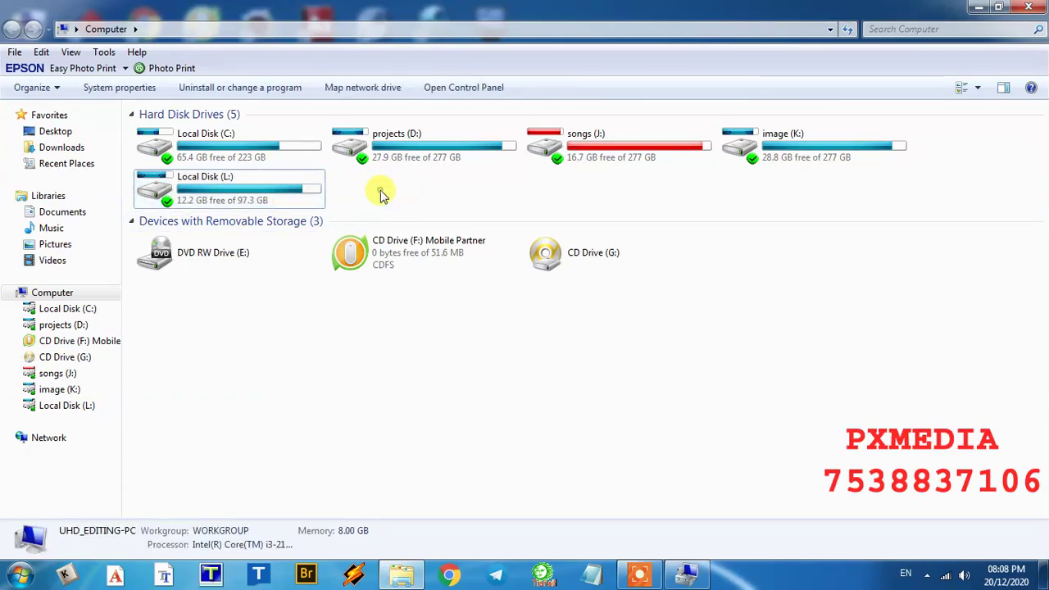
{"action": "left_click", "coordinate": [316, 188]}
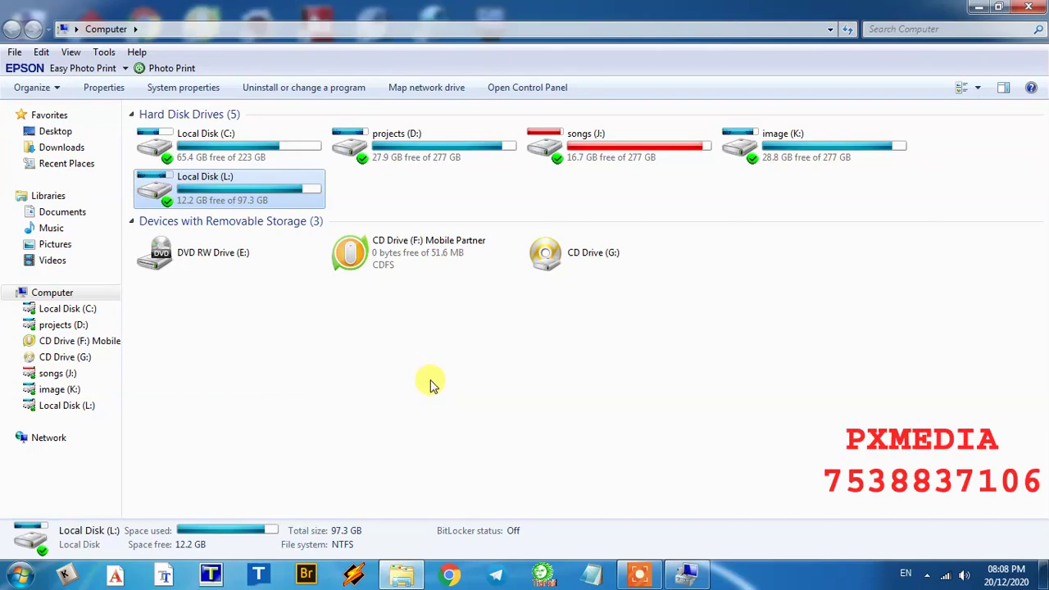
Step: Try initializing Disk 3 once more in Disk Management with the MBR partition style, then return to the Computer window
{"action": "left_click", "coordinate": [687, 574]}
{"action": "right_click", "coordinate": [187, 417]}
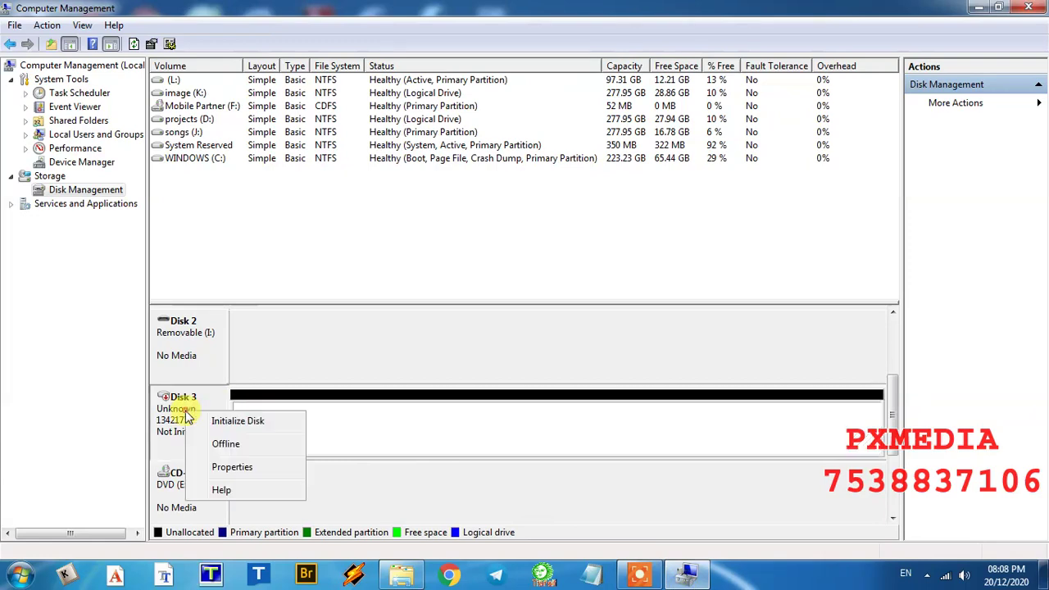
{"action": "left_click", "coordinate": [239, 422]}
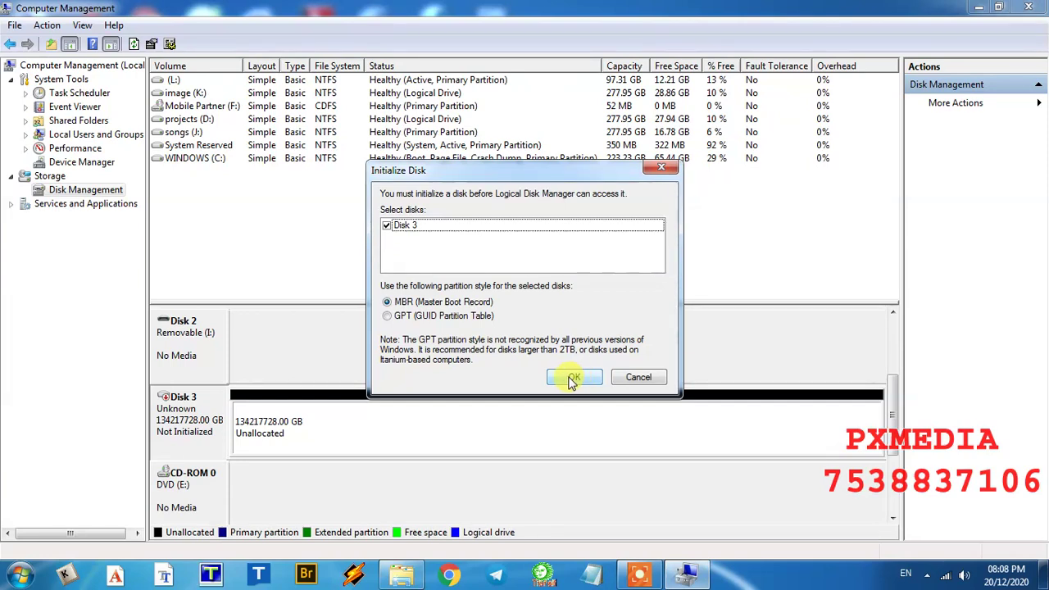
{"action": "left_click", "coordinate": [574, 378]}
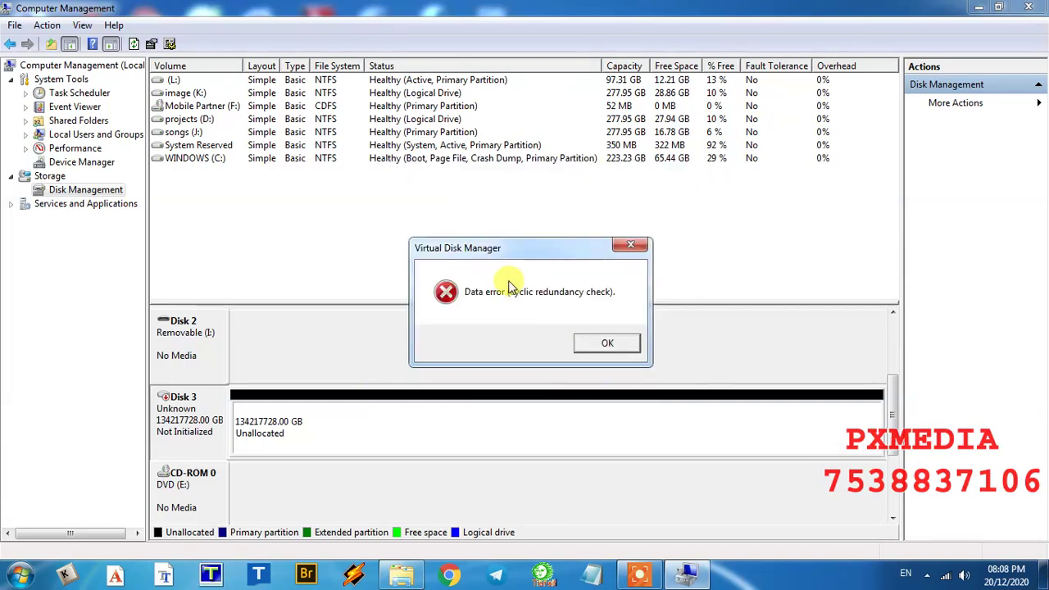
{"action": "left_click_drag", "start_coordinate": [525, 252], "coordinate": [579, 271]}
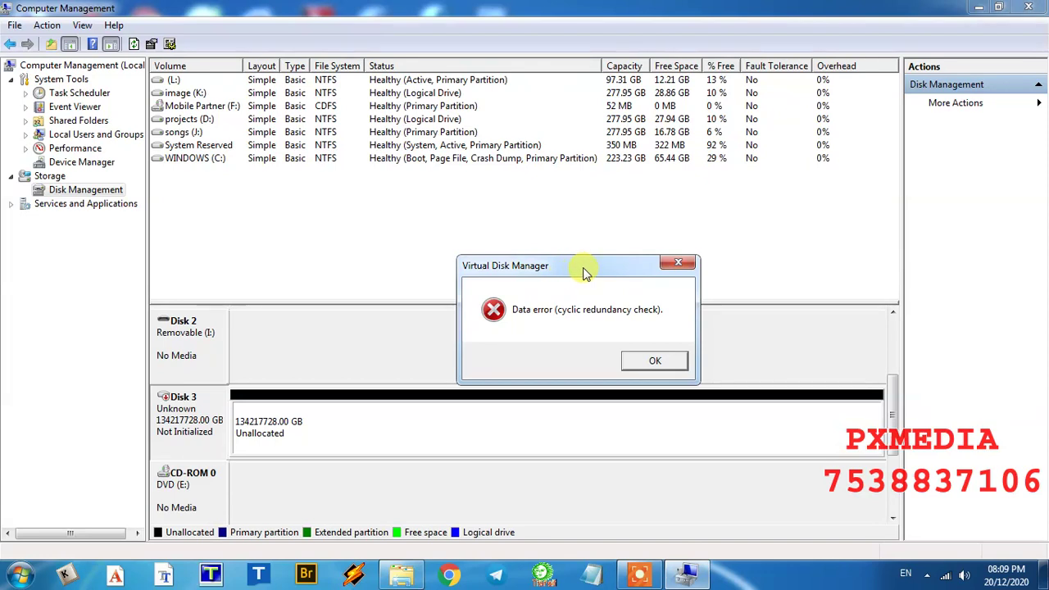
{"action": "left_click", "coordinate": [681, 266]}
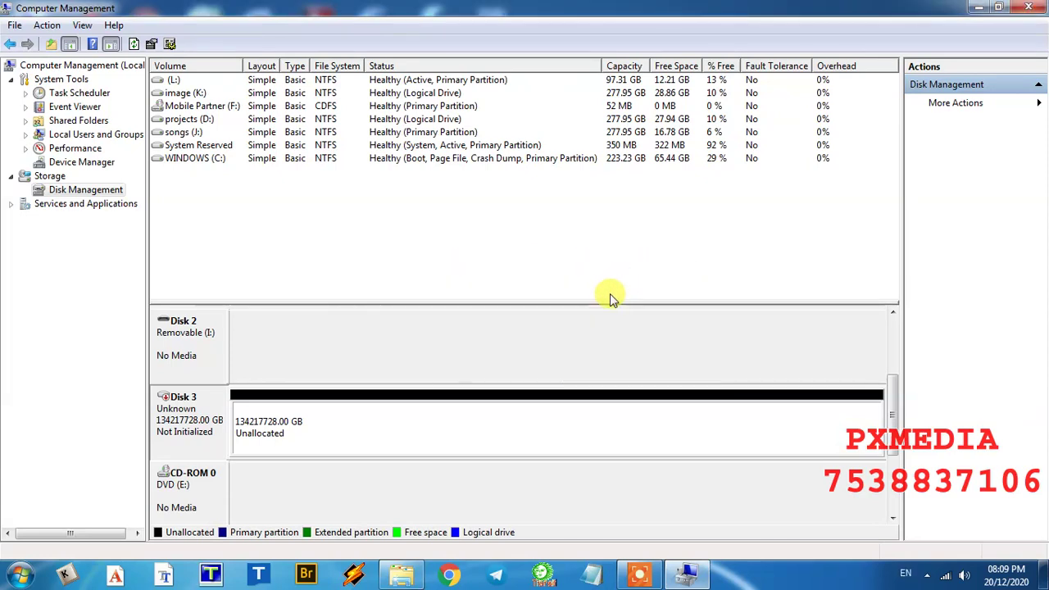
{"action": "left_click", "coordinate": [978, 6]}
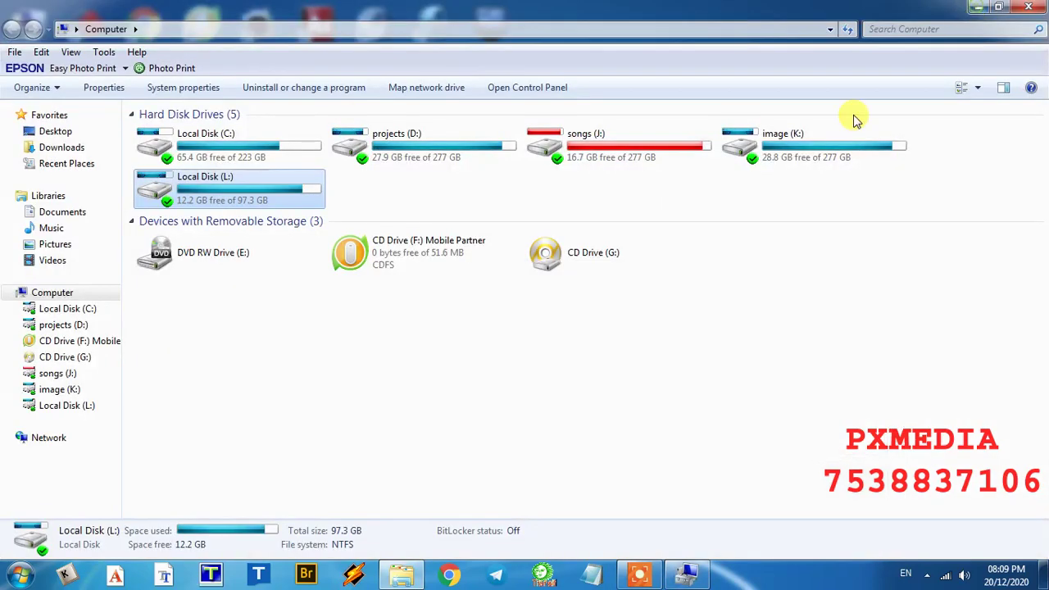